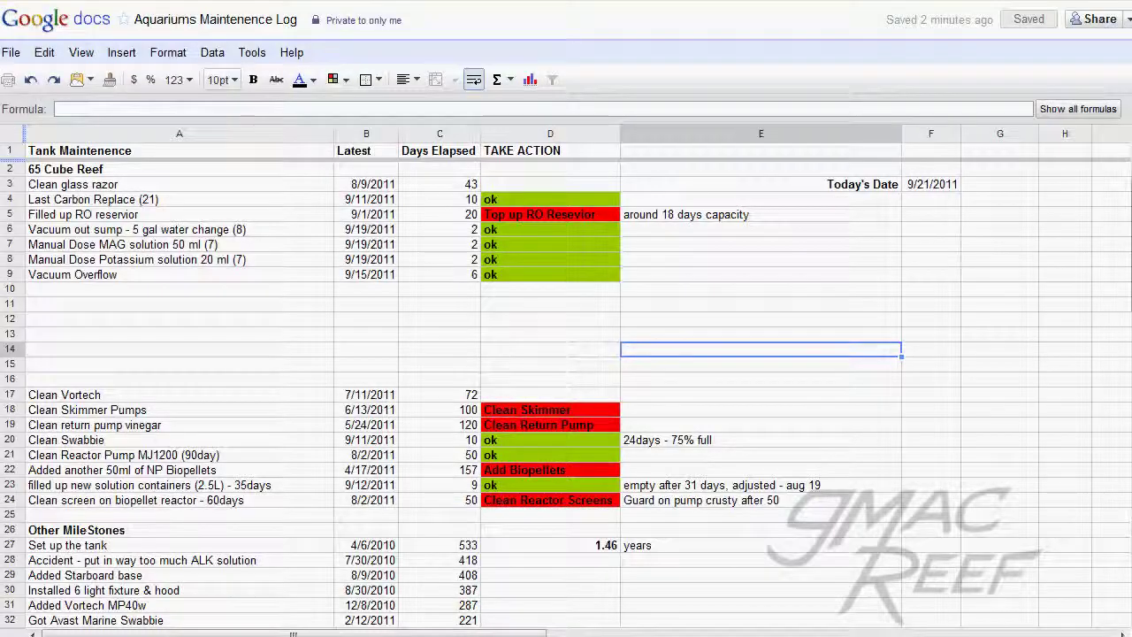
Step: Inspect the Filled up RO reservior task in row 5 and its TAKE ACTION cell
{"action": "left_click", "coordinate": [426, 307]}
{"action": "left_click", "coordinate": [288, 307]}
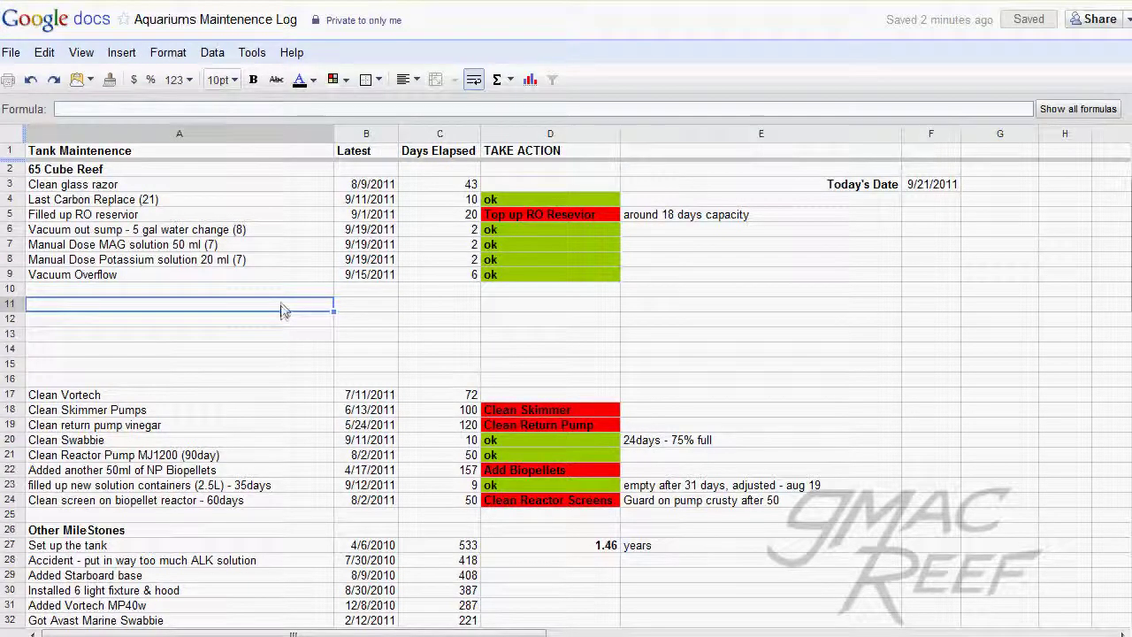
{"action": "left_click", "coordinate": [456, 306]}
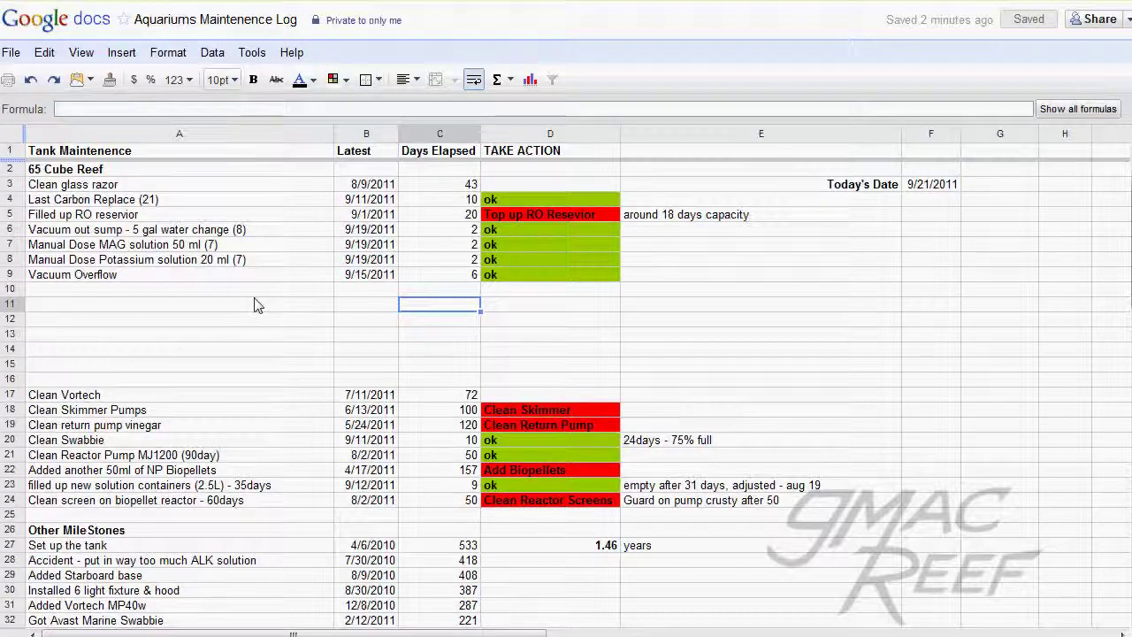
{"action": "left_click", "coordinate": [210, 218]}
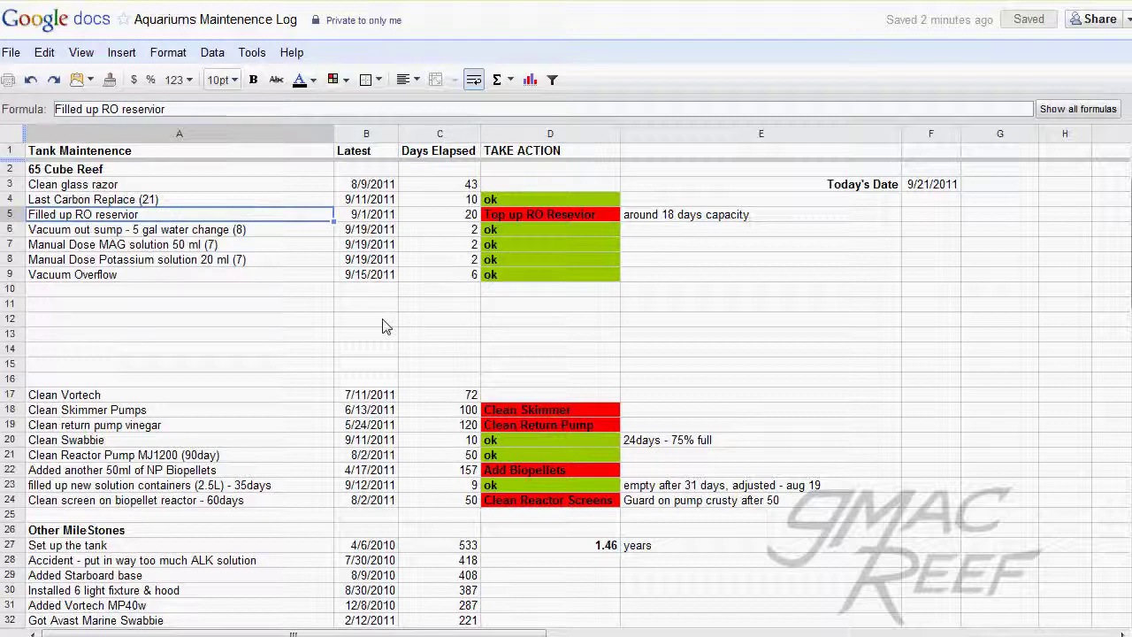
{"action": "key", "text": "Right"}
{"action": "key", "text": "Right"}
{"action": "key", "text": "Right"}
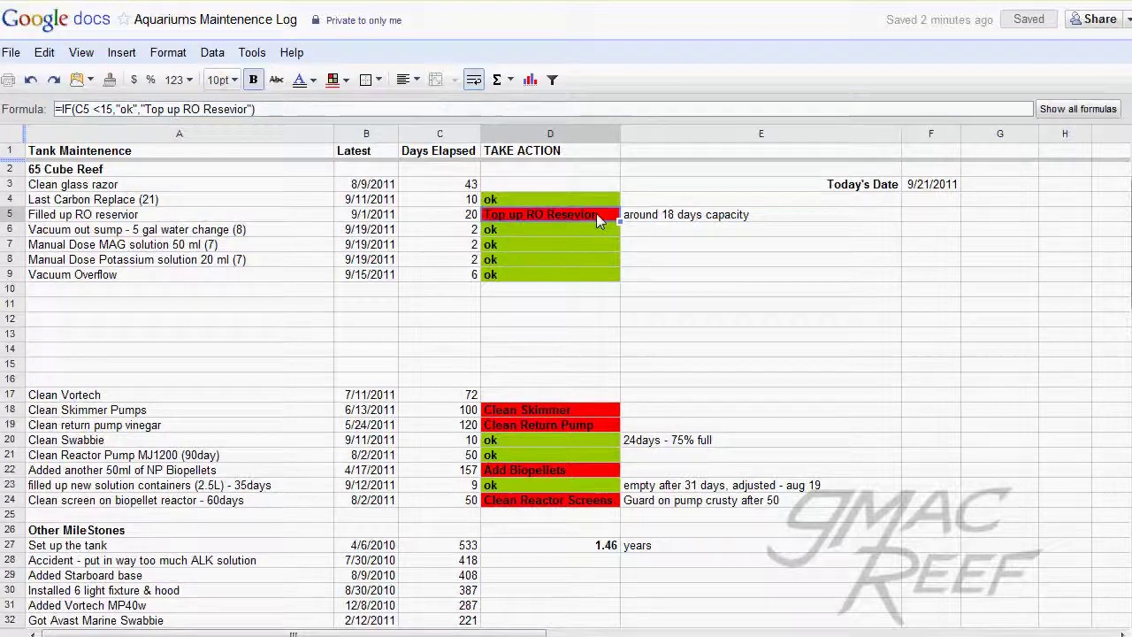
Step: Review row 5's days-elapsed formula and the Today's Date formula without changing them
{"action": "left_click", "coordinate": [470, 219]}
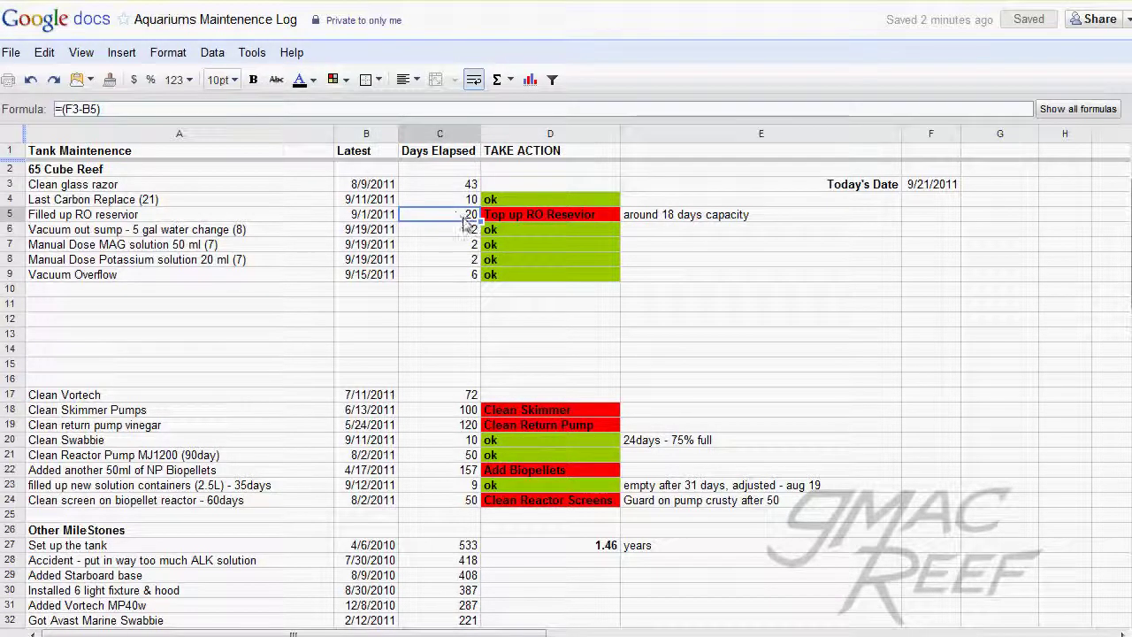
{"action": "left_click", "coordinate": [920, 186]}
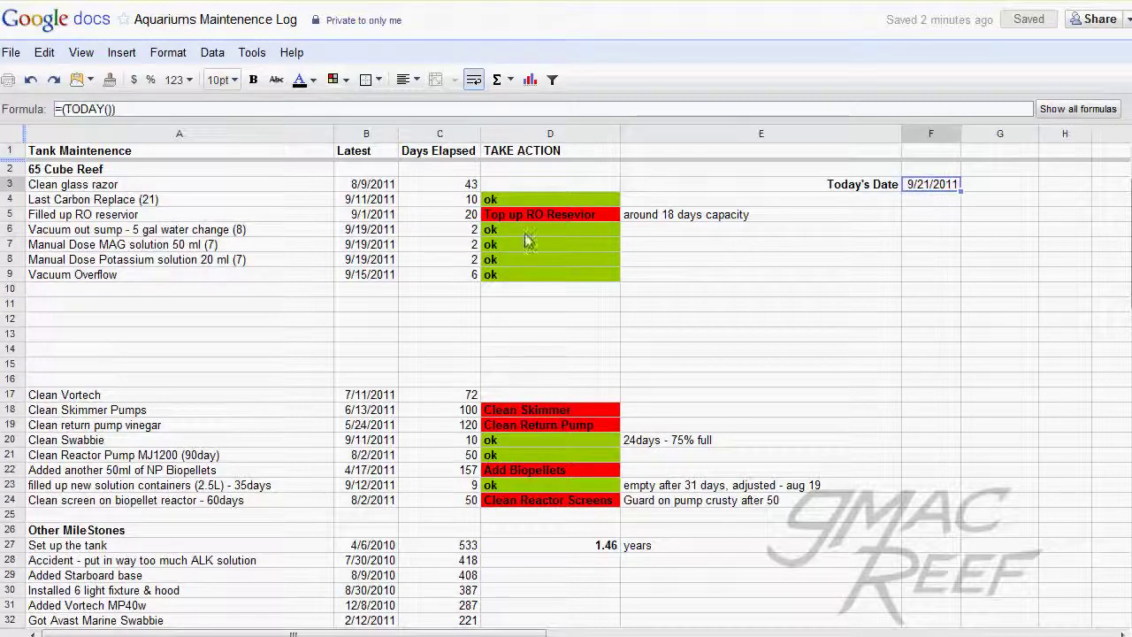
{"action": "double_click", "coordinate": [956, 192]}
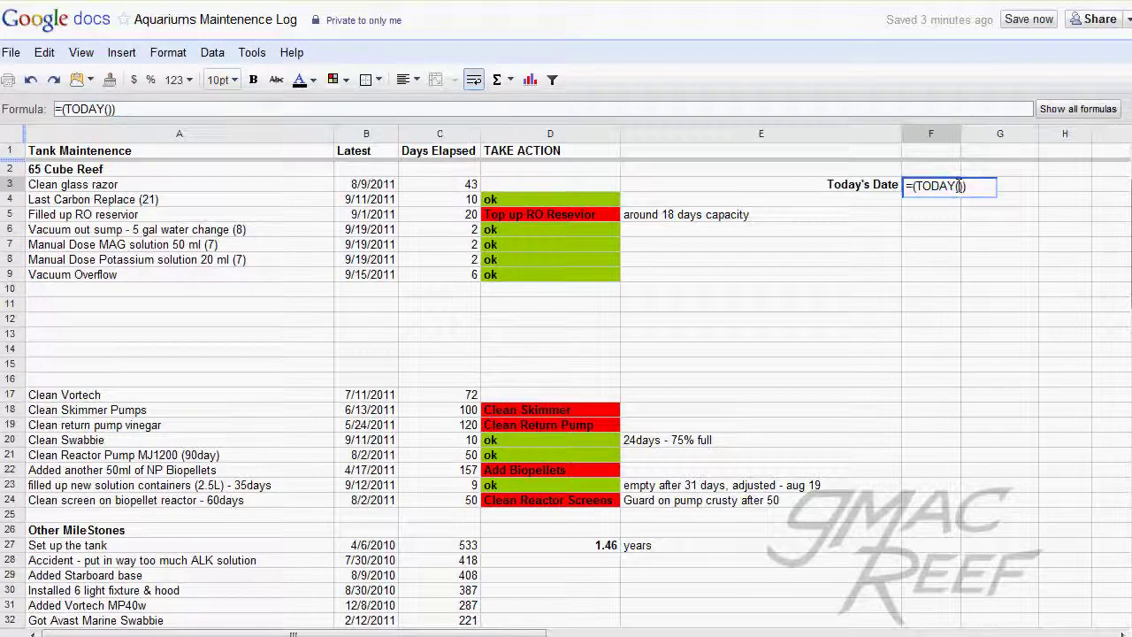
{"action": "left_click", "coordinate": [993, 226]}
{"action": "left_click", "coordinate": [942, 186]}
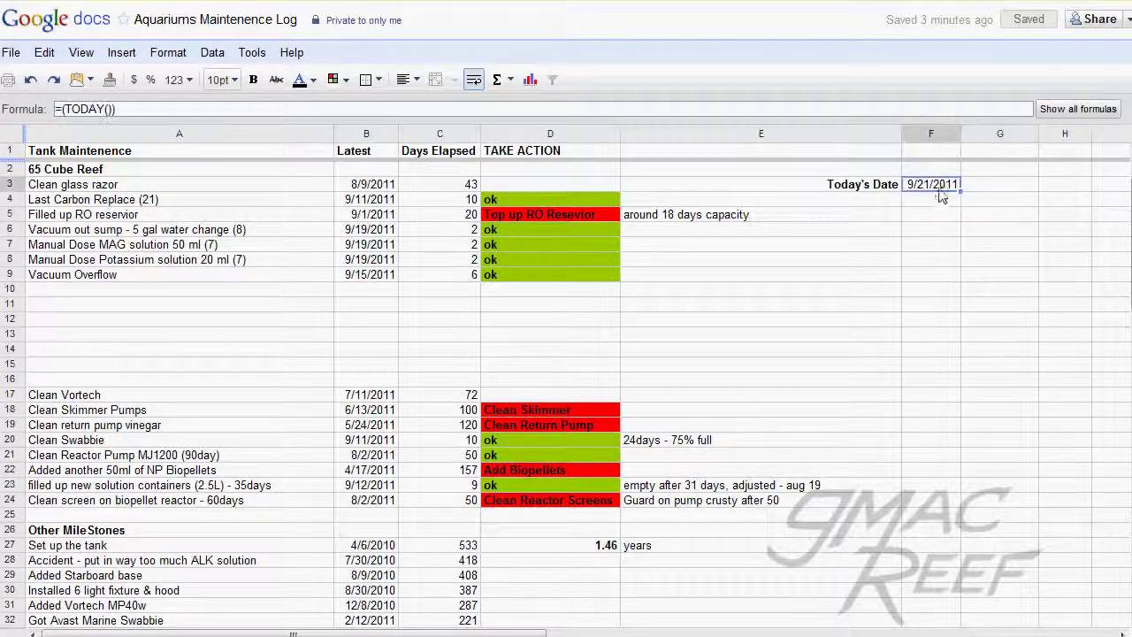
Step: Examine row 5's day-count formula, its B5 reference, and the TAKE ACTION formula
{"action": "left_click", "coordinate": [362, 203]}
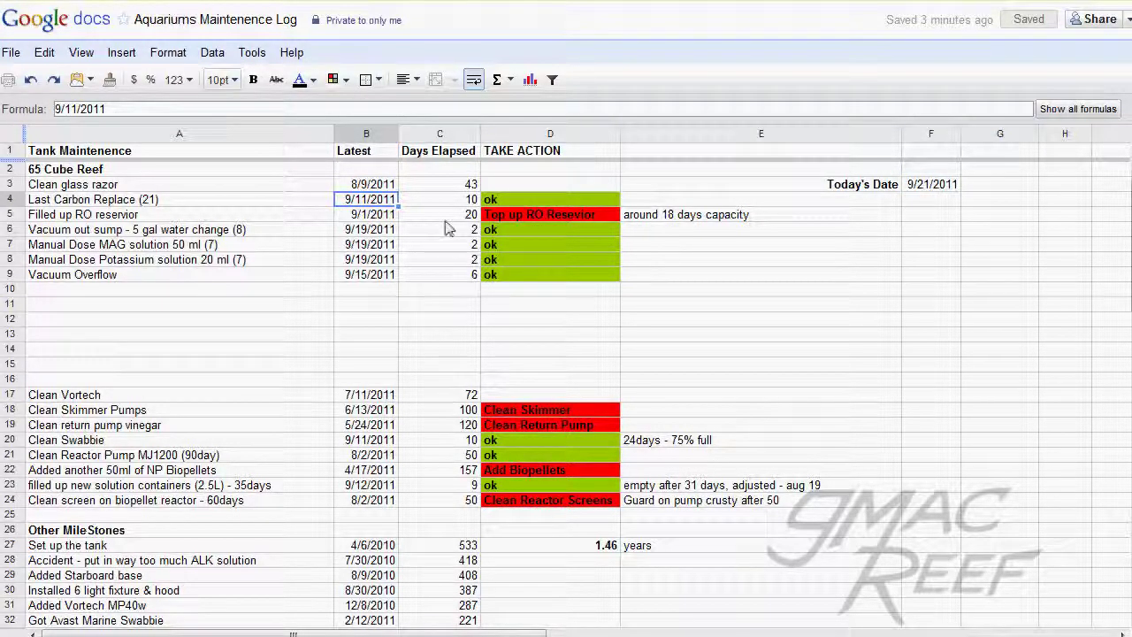
{"action": "double_click", "coordinate": [416, 216]}
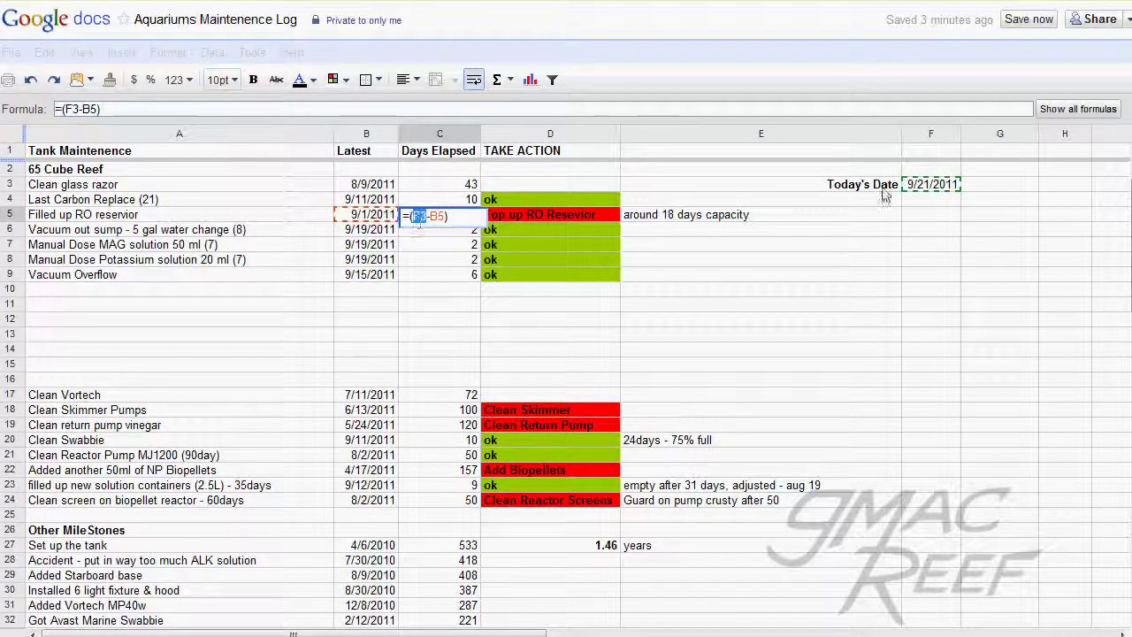
{"action": "double_click", "coordinate": [442, 215]}
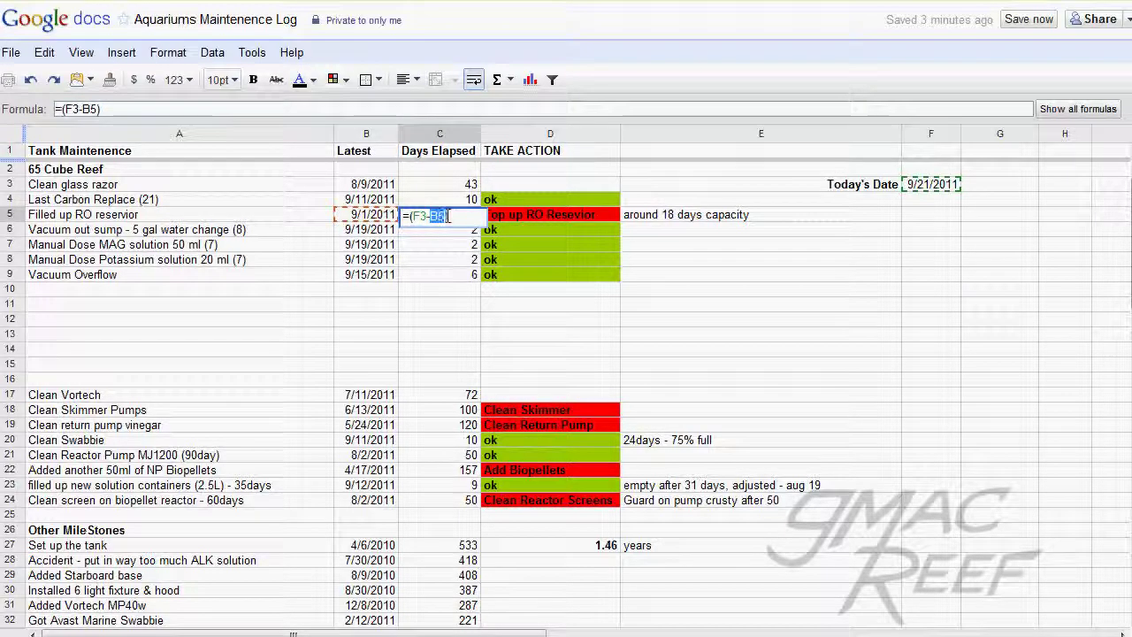
{"action": "key", "text": "Escape"}
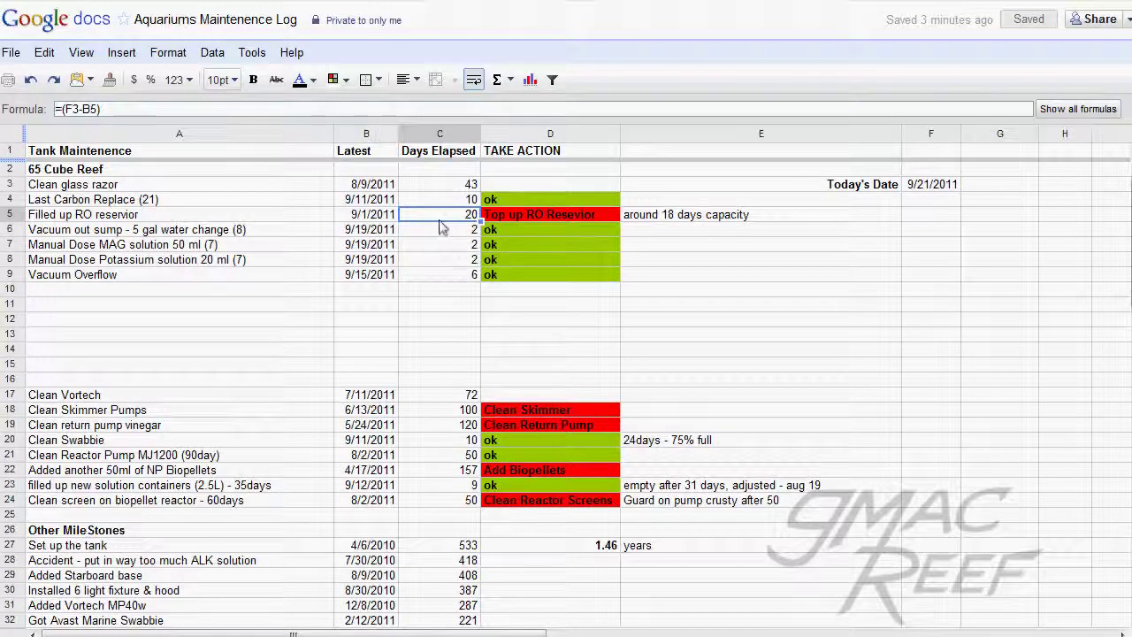
{"action": "left_click", "coordinate": [528, 215]}
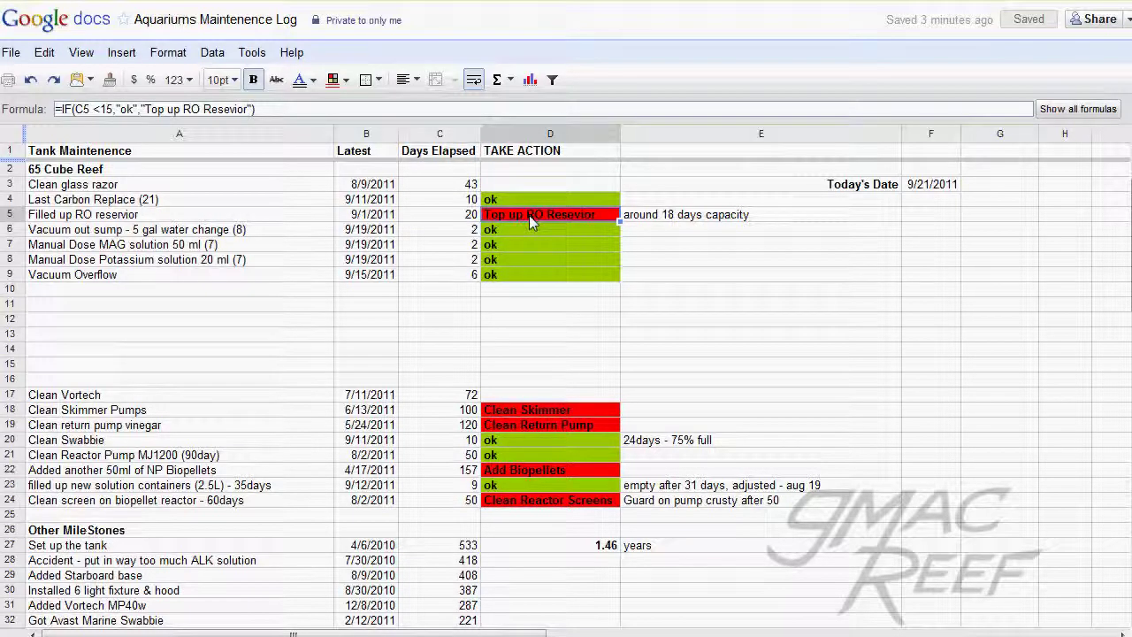
{"action": "left_click", "coordinate": [458, 216]}
{"action": "left_click", "coordinate": [509, 219]}
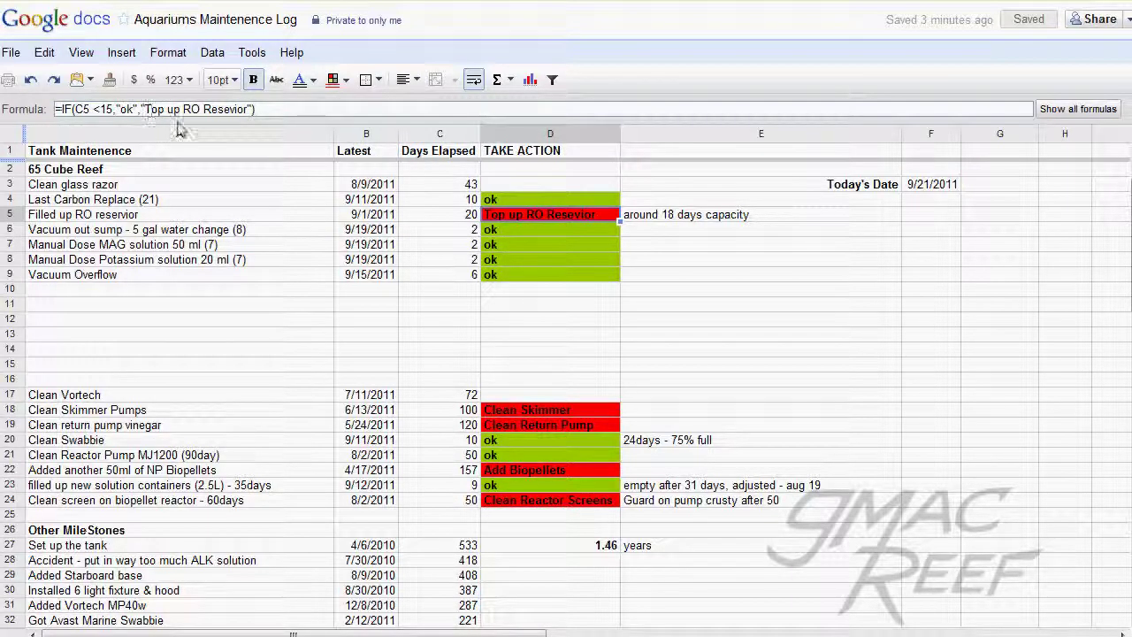
Step: Enter 9/21/2011 in B5 so the RO reservoir shows 0 days and D5 reads ok
{"action": "key", "text": "Left"}
{"action": "key", "text": "Left"}
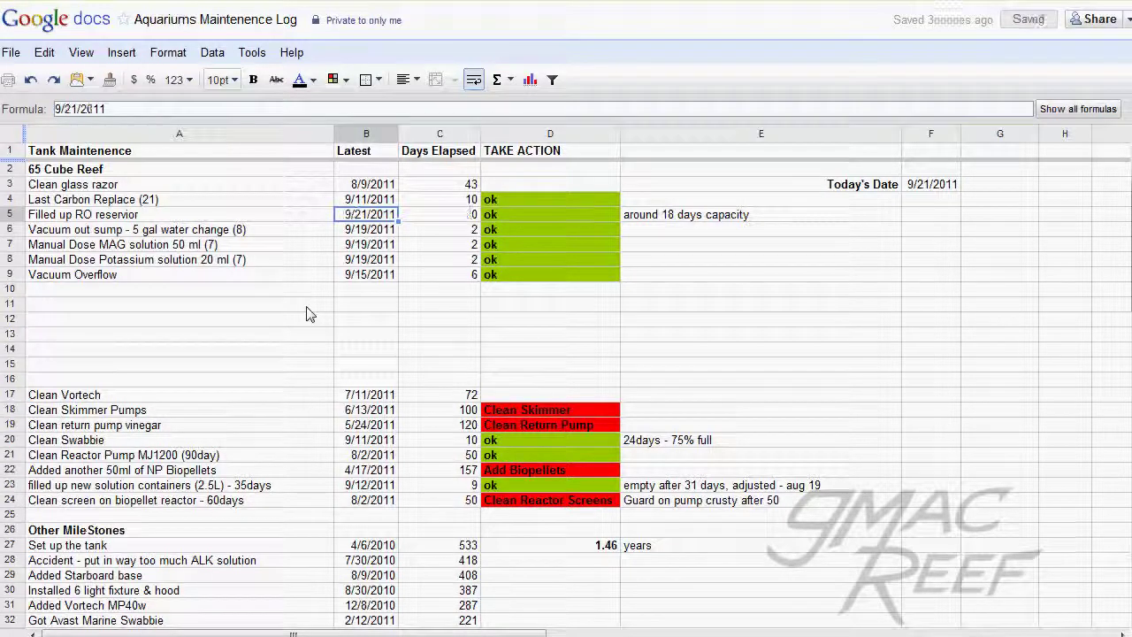
{"action": "key", "text": "Right"}
{"action": "key", "text": "Right"}
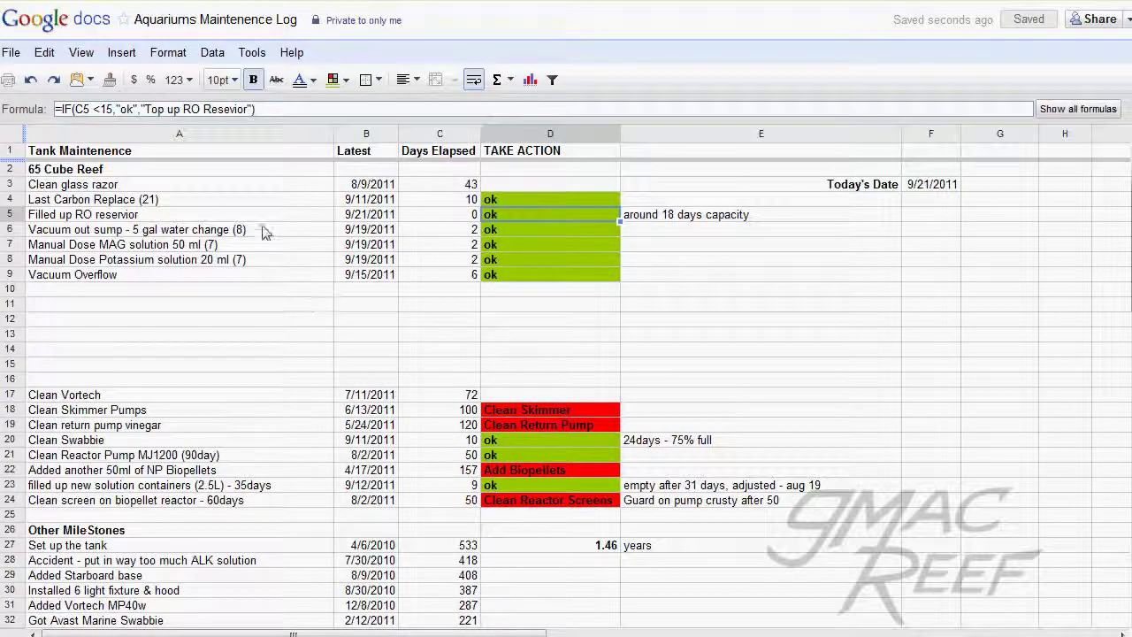
{"action": "left_click", "coordinate": [266, 203]}
{"action": "left_click", "coordinate": [262, 290]}
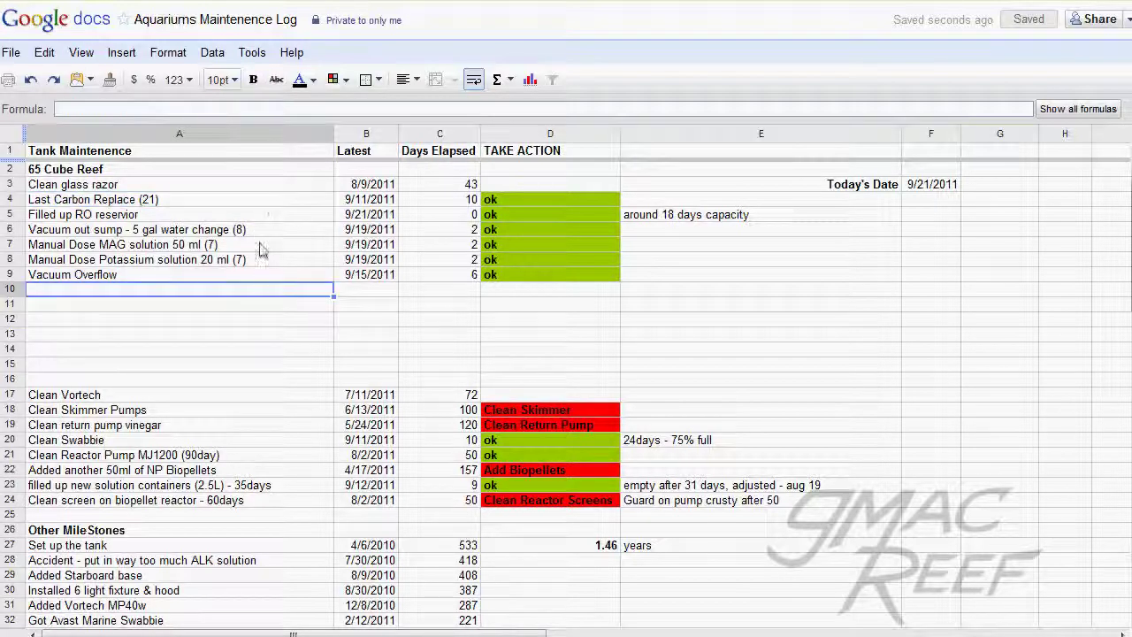
{"action": "left_click", "coordinate": [255, 213]}
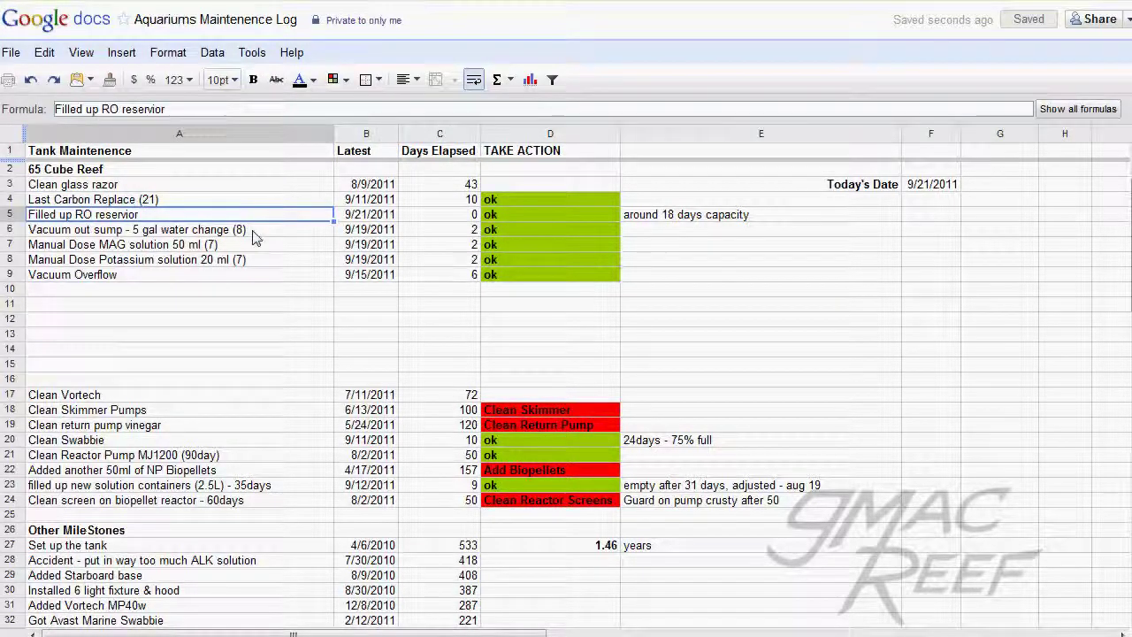
{"action": "left_click", "coordinate": [253, 245]}
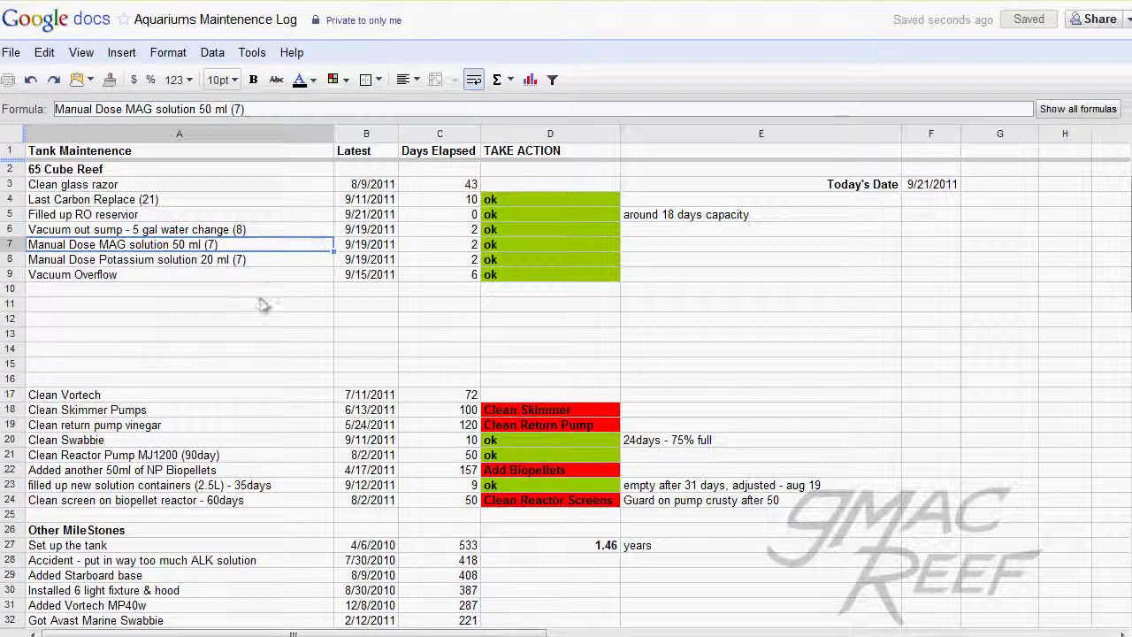
{"action": "left_click", "coordinate": [253, 320]}
{"action": "scroll", "coordinate": [252, 341], "scroll_direction": "down", "scroll_amount": 1}
{"action": "scroll", "coordinate": [249, 345], "scroll_direction": "down", "scroll_amount": 2}
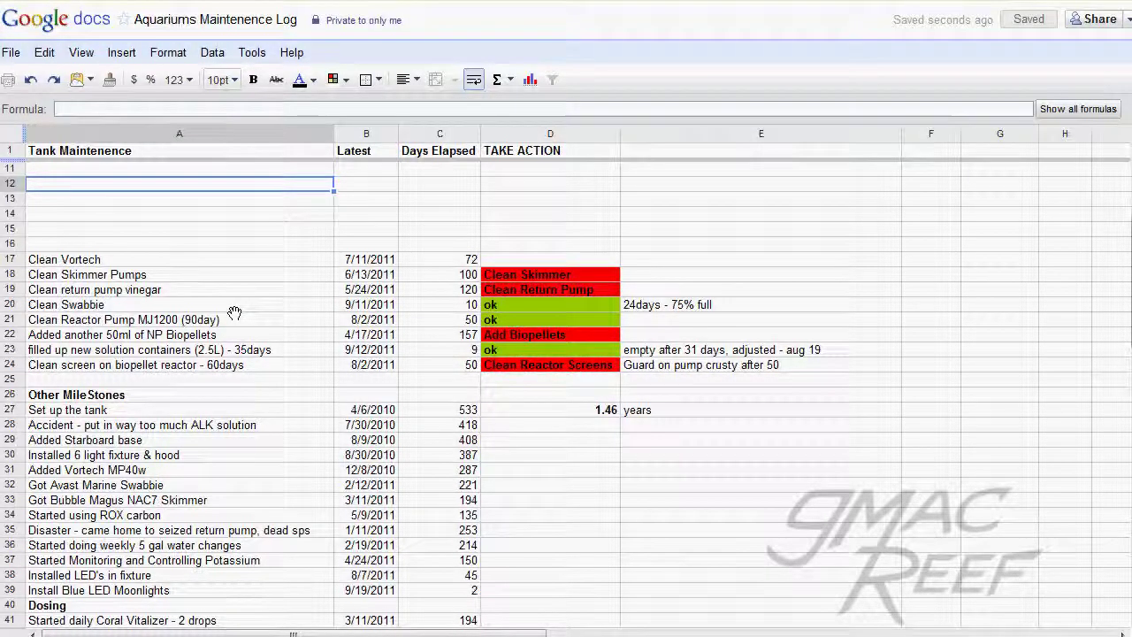
{"action": "left_click", "coordinate": [221, 244]}
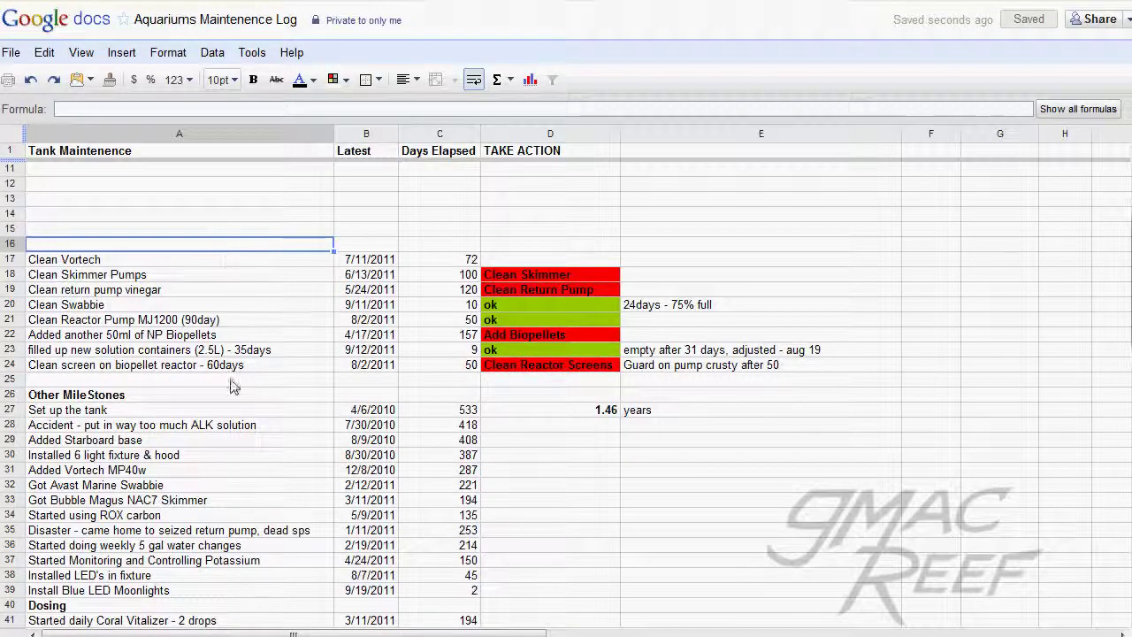
{"action": "left_click", "coordinate": [241, 393]}
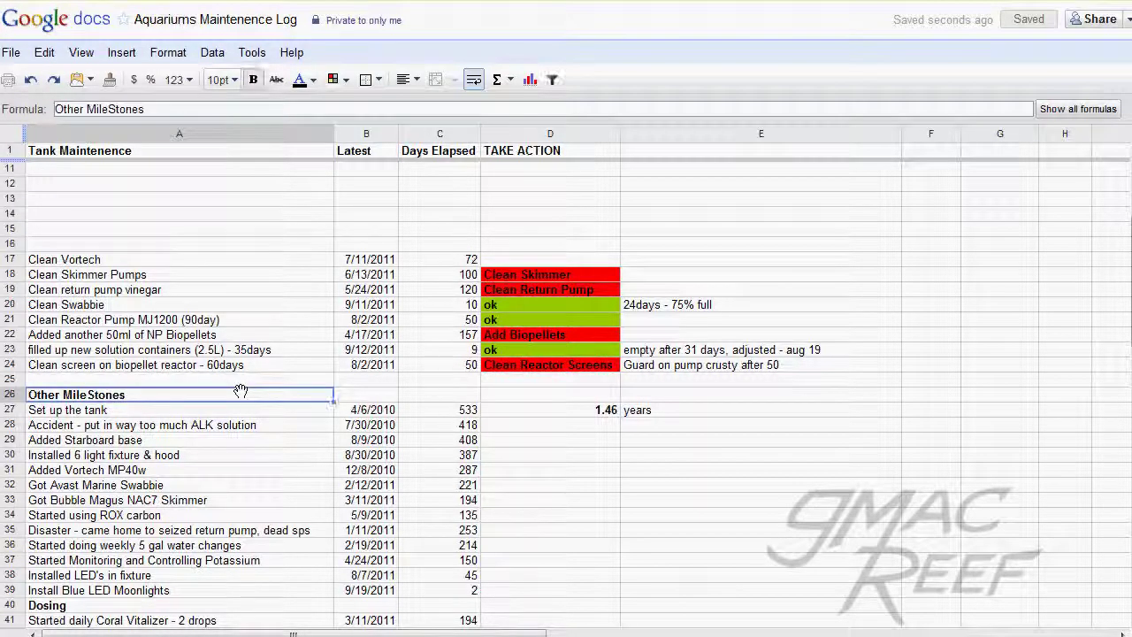
{"action": "scroll", "coordinate": [240, 391], "scroll_direction": "up", "scroll_amount": 3}
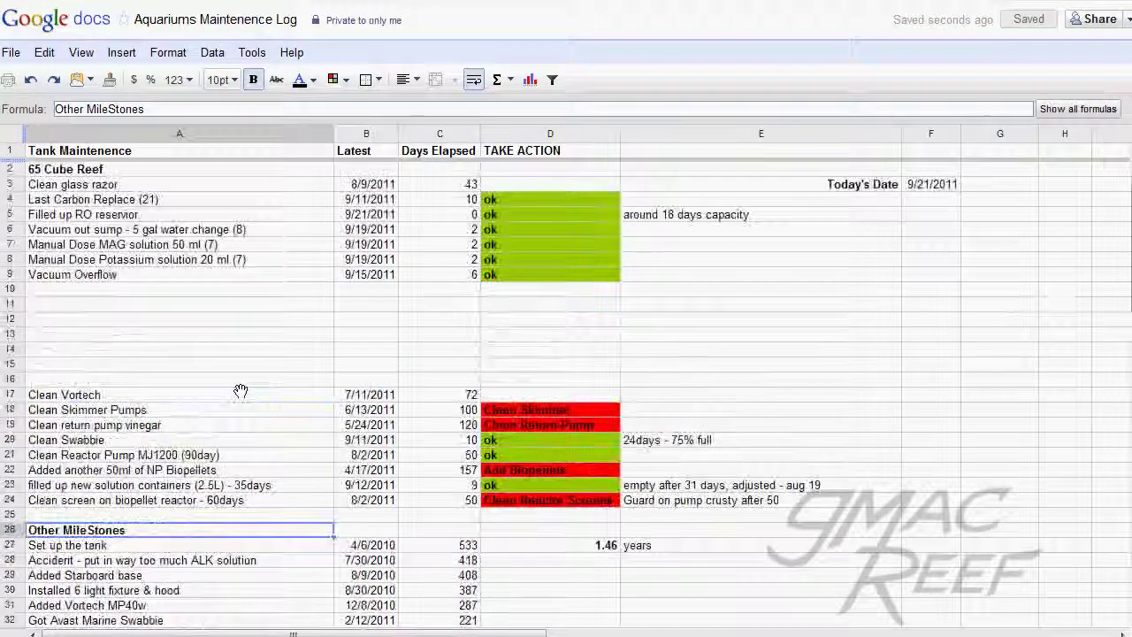
{"action": "left_click", "coordinate": [241, 349]}
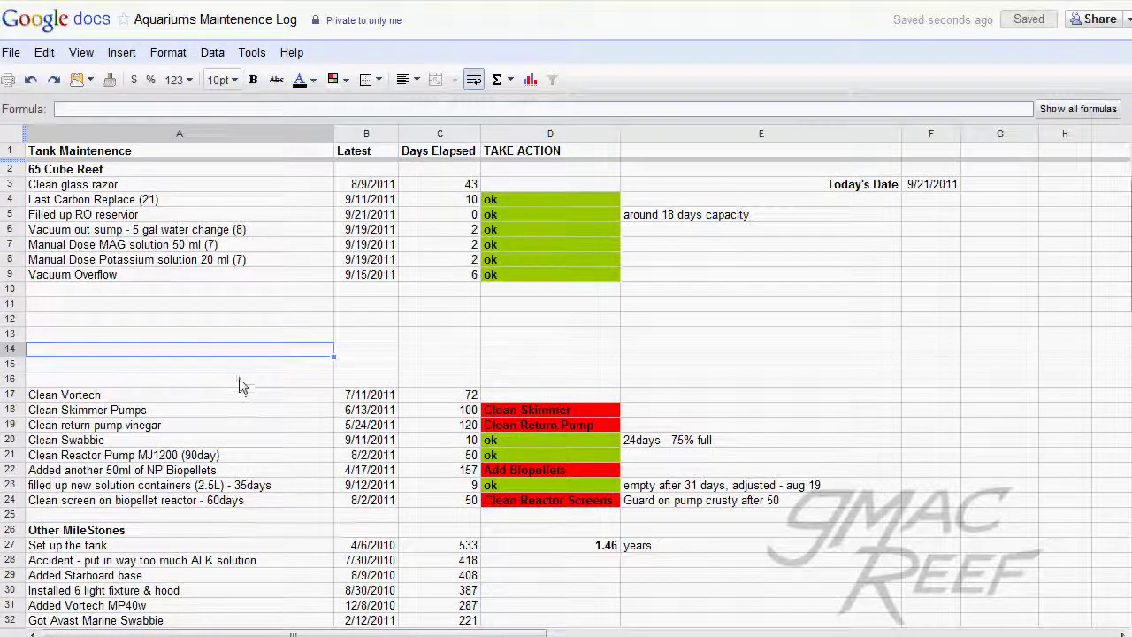
{"action": "left_click", "coordinate": [235, 367]}
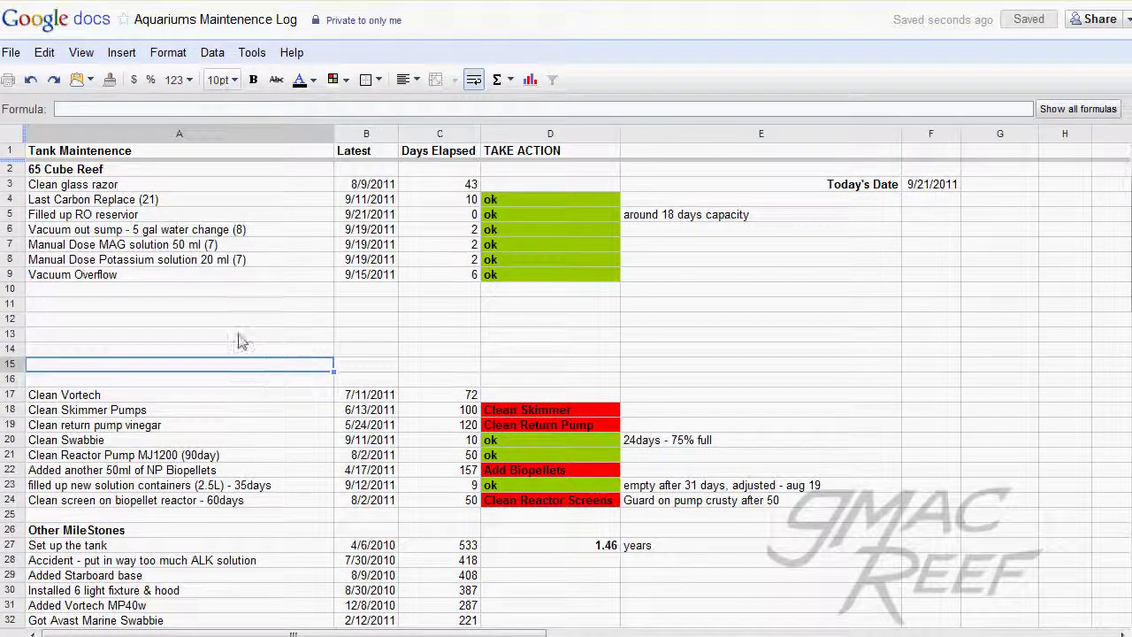
{"action": "left_click", "coordinate": [237, 334]}
{"action": "left_click", "coordinate": [455, 338]}
{"action": "scroll", "coordinate": [995, 445], "scroll_direction": "down", "scroll_amount": 7}
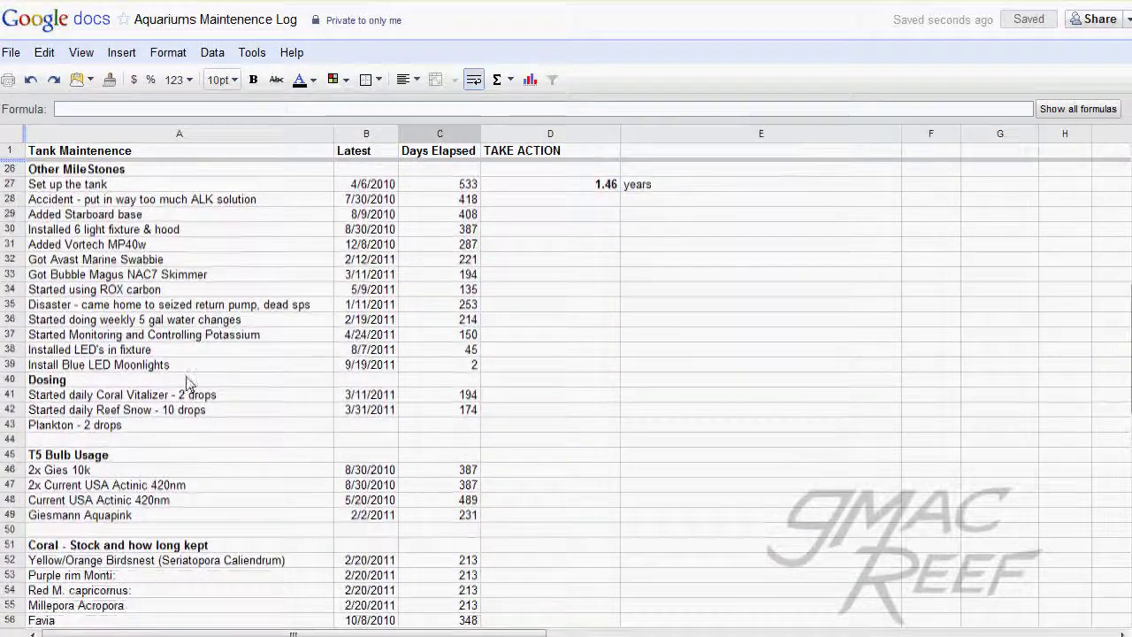
{"action": "left_click", "coordinate": [191, 485]}
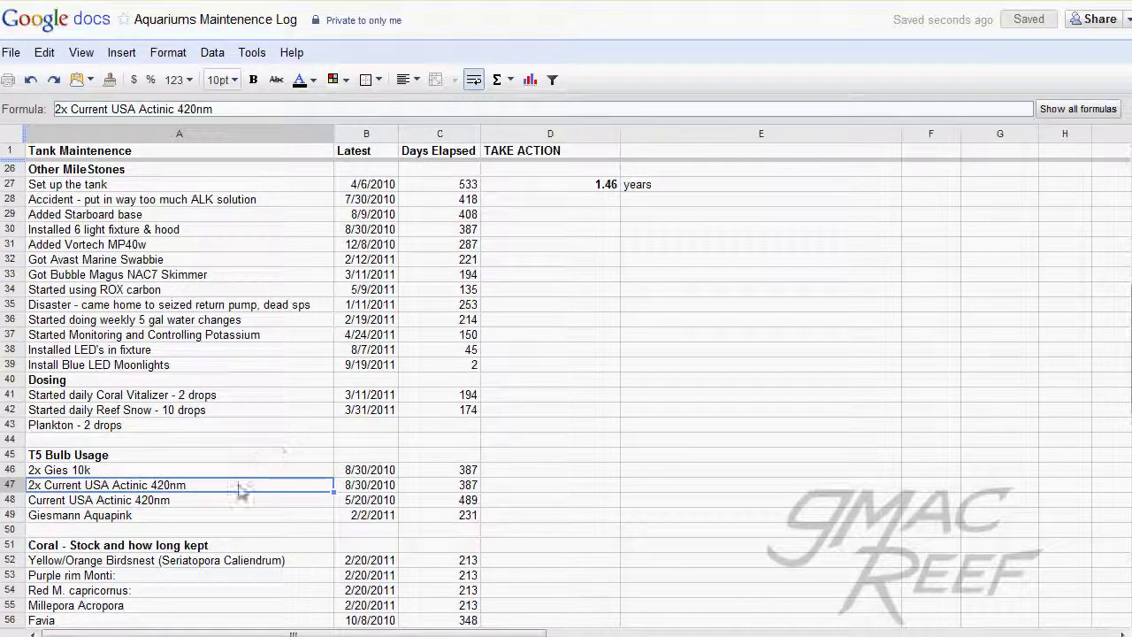
{"action": "left_click", "coordinate": [259, 309]}
{"action": "scroll", "coordinate": [225, 421], "scroll_direction": "up", "scroll_amount": 3}
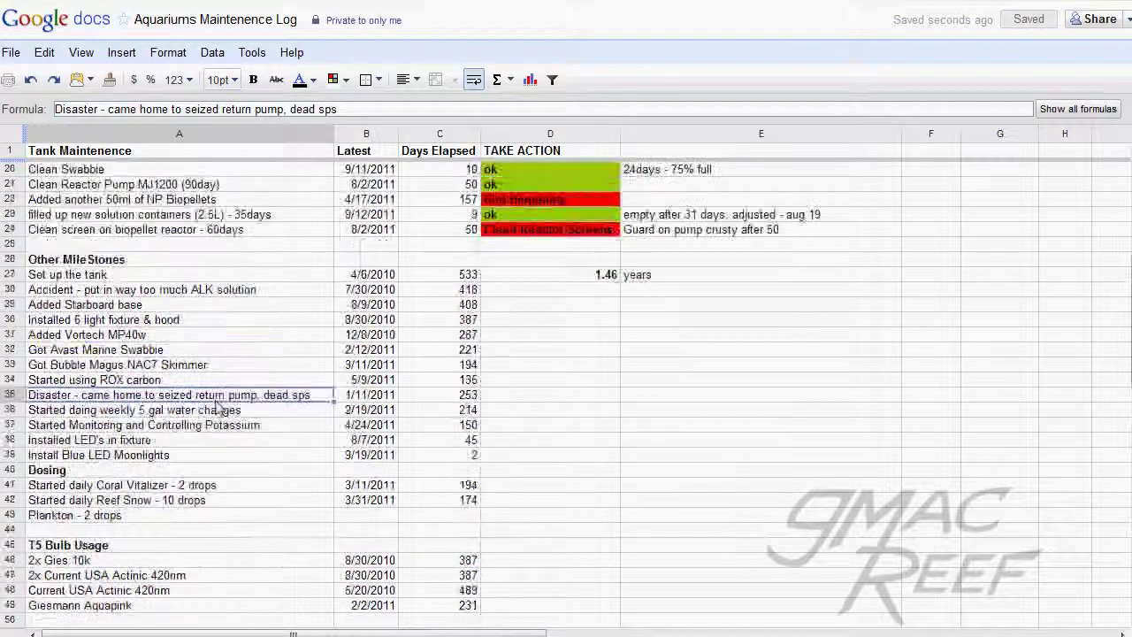
{"action": "left_click", "coordinate": [221, 352]}
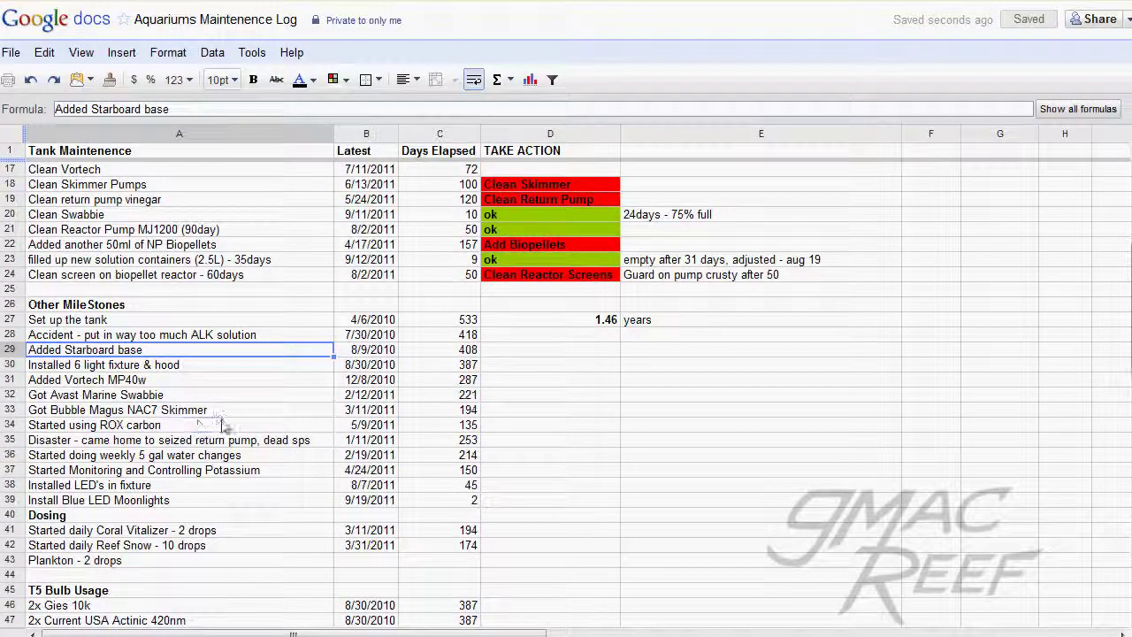
{"action": "left_click", "coordinate": [221, 426]}
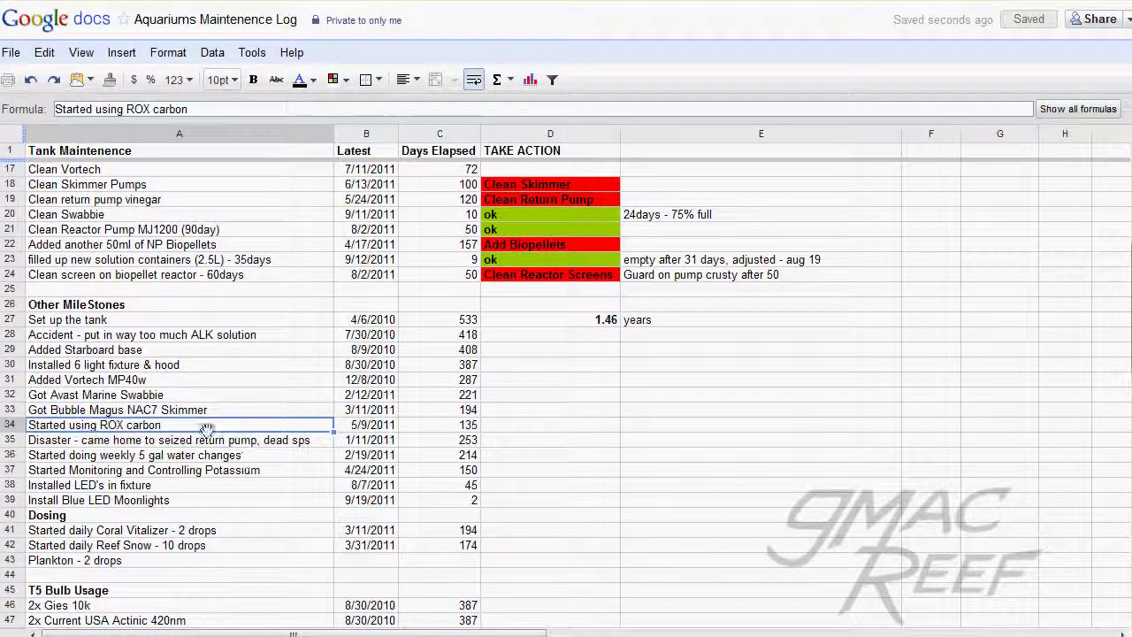
{"action": "left_click", "coordinate": [265, 336]}
{"action": "left_click", "coordinate": [283, 395]}
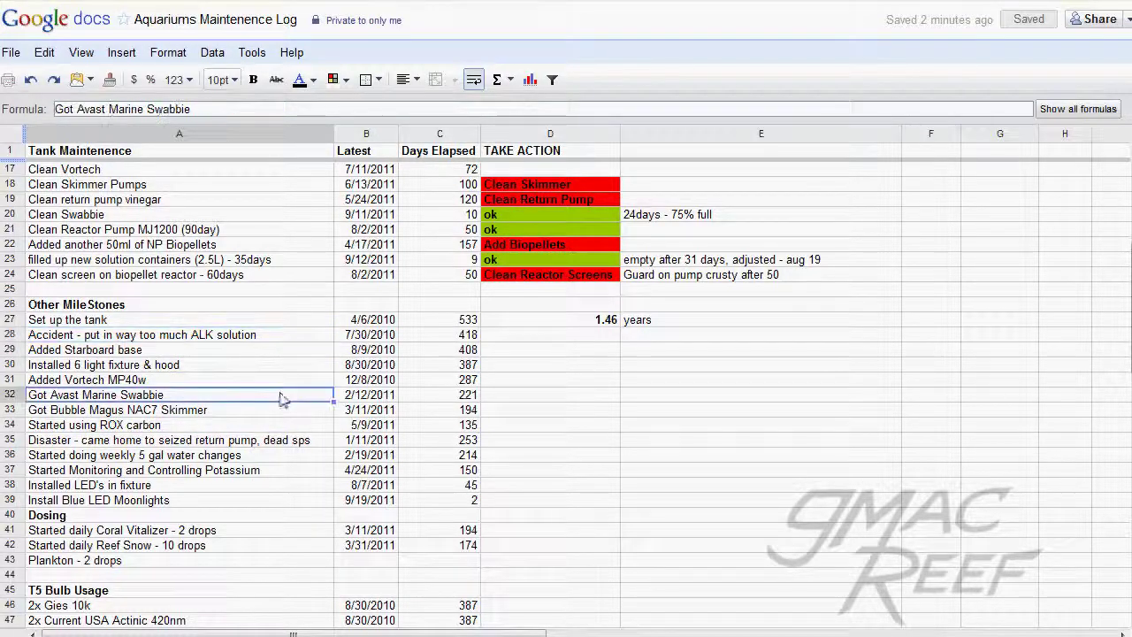
{"action": "scroll", "coordinate": [282, 473], "scroll_direction": "down", "scroll_amount": 3}
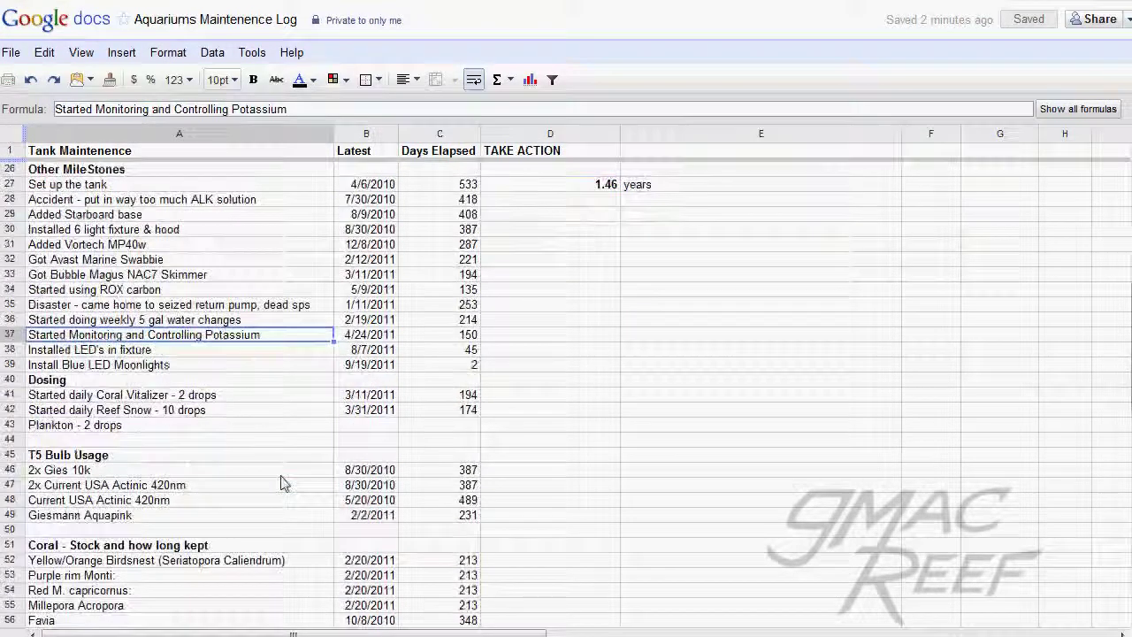
{"action": "scroll", "coordinate": [283, 484], "scroll_direction": "down", "scroll_amount": 3}
{"action": "left_click", "coordinate": [281, 469]}
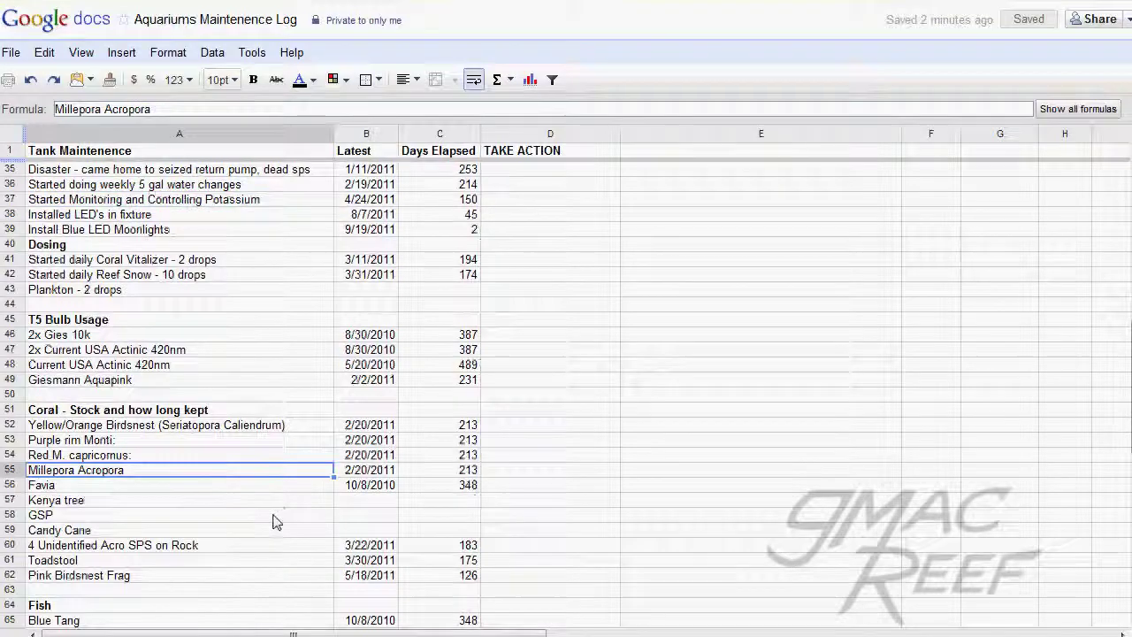
{"action": "scroll", "coordinate": [273, 518], "scroll_direction": "down", "scroll_amount": 2}
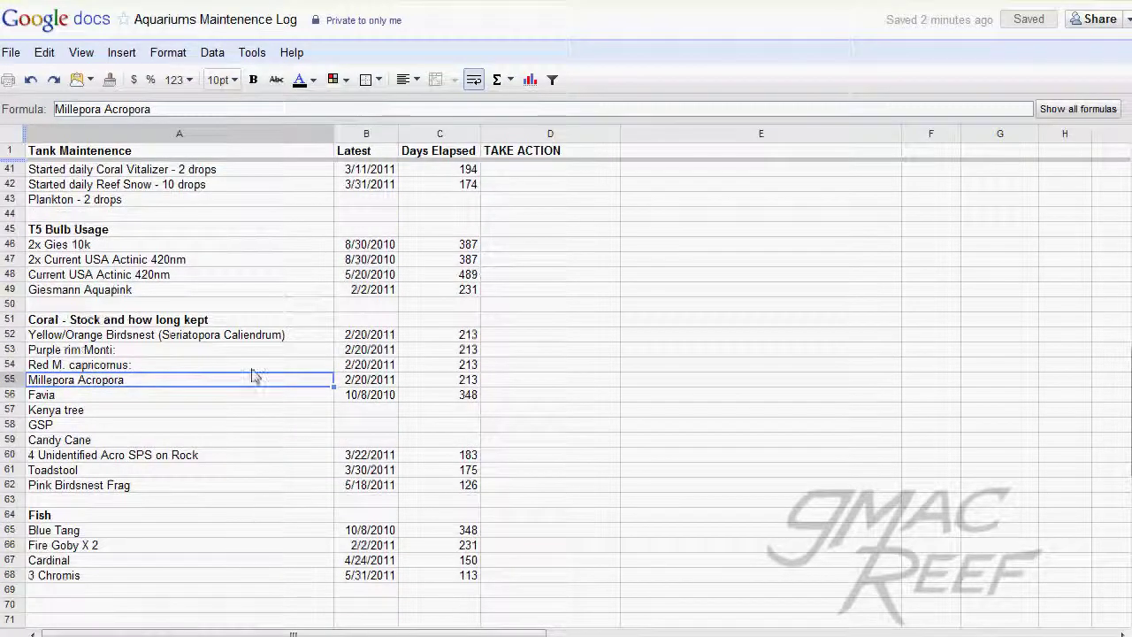
{"action": "left_click", "coordinate": [253, 409]}
{"action": "scroll", "coordinate": [253, 433], "scroll_direction": "down", "scroll_amount": 2}
{"action": "left_click", "coordinate": [279, 472]}
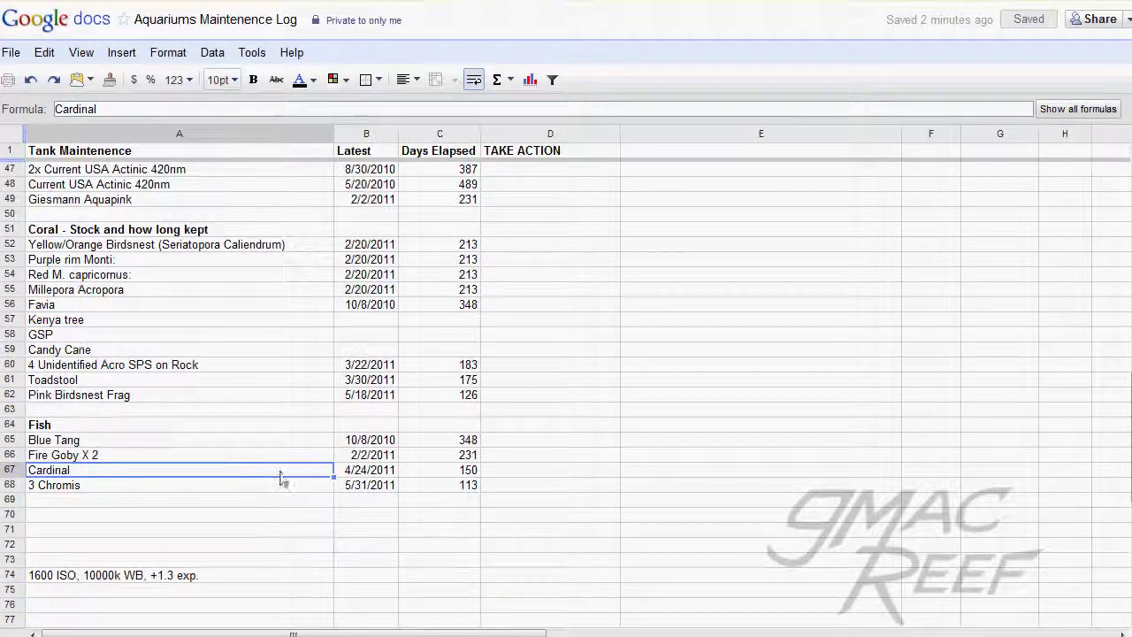
{"action": "left_click", "coordinate": [191, 500]}
{"action": "scroll", "coordinate": [157, 531], "scroll_direction": "up", "scroll_amount": 15}
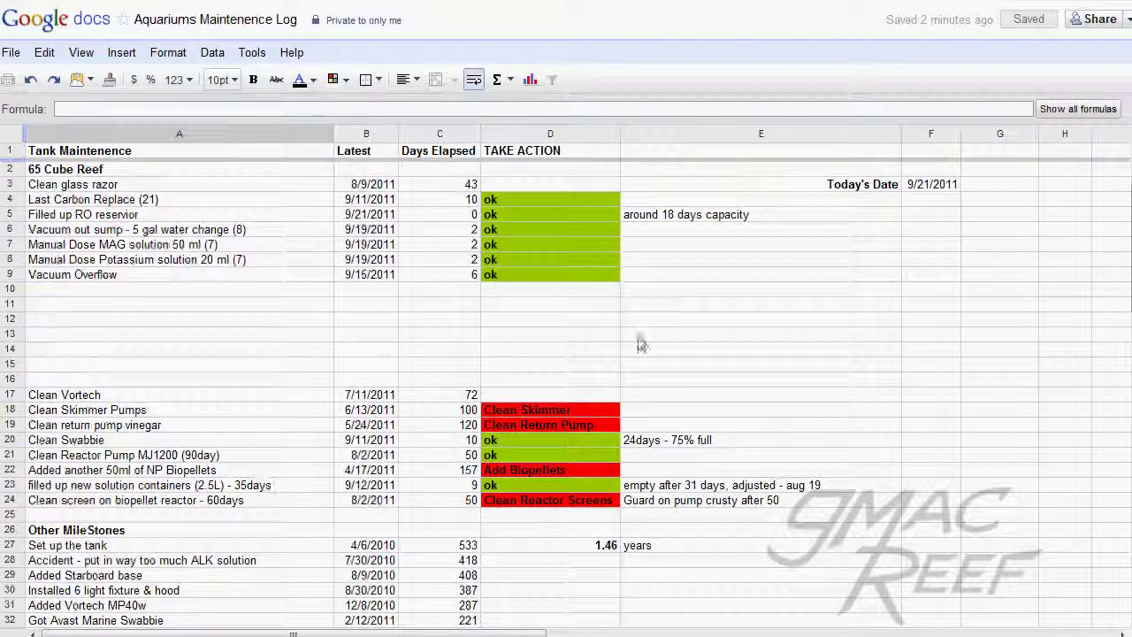
{"action": "left_click", "coordinate": [725, 216]}
{"action": "left_click", "coordinate": [708, 259]}
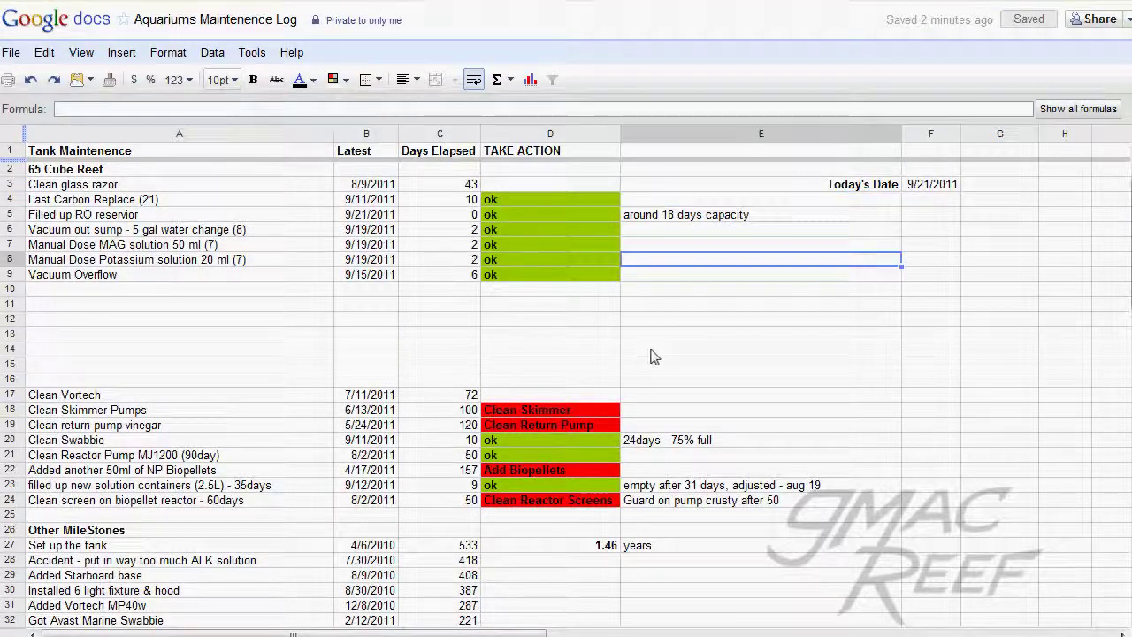
{"action": "left_click", "coordinate": [442, 335]}
{"action": "left_click", "coordinate": [559, 307]}
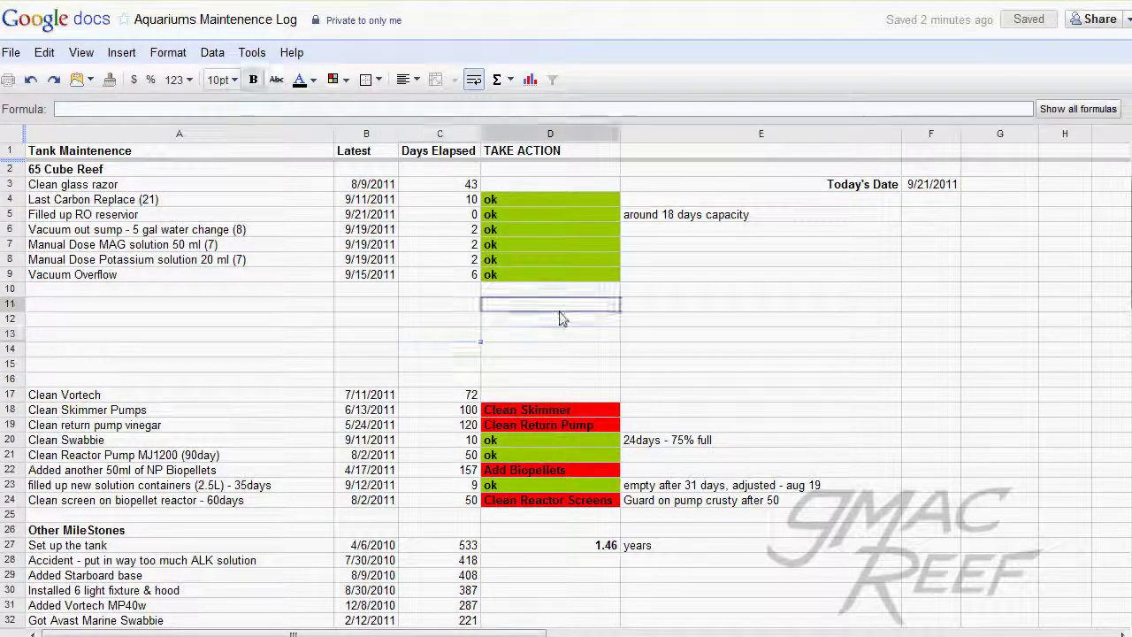
{"action": "left_click", "coordinate": [560, 278]}
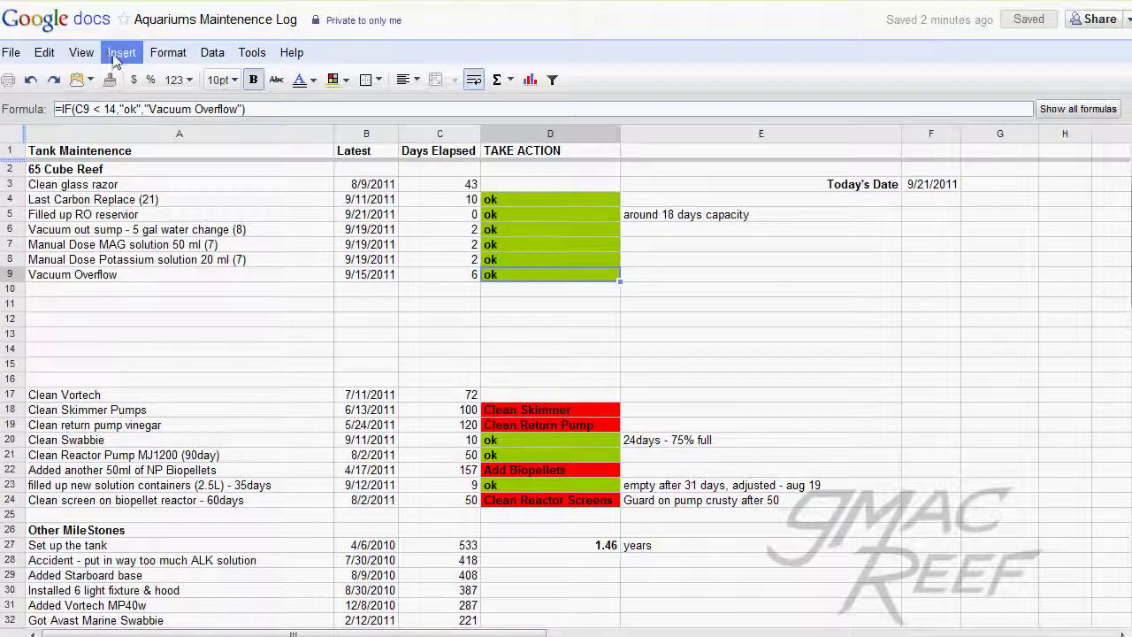
{"action": "left_click", "coordinate": [164, 55]}
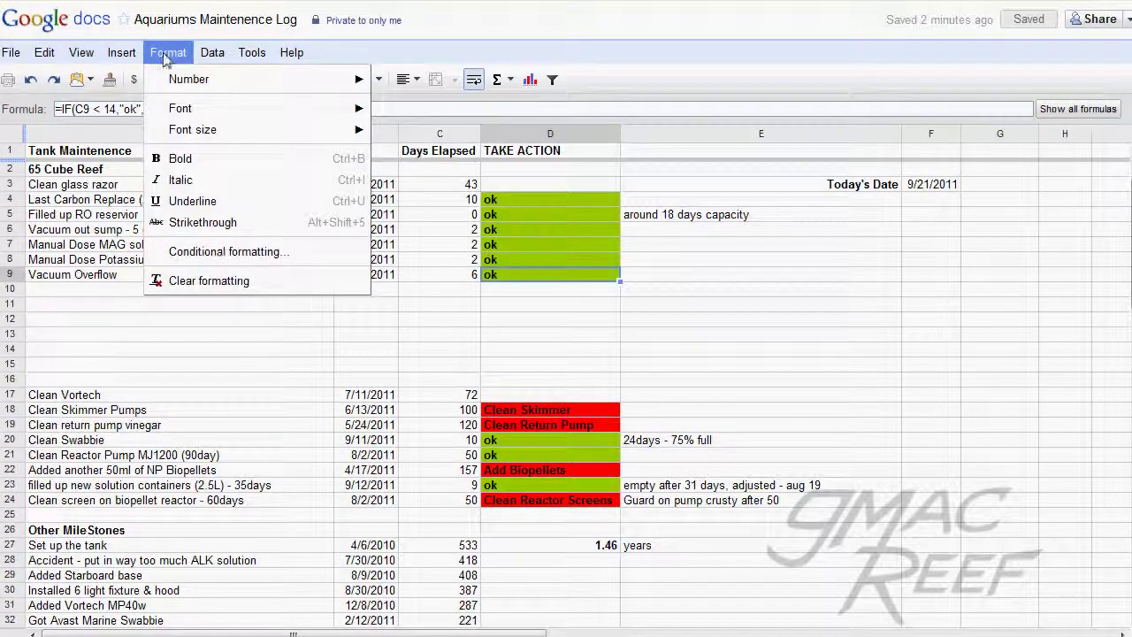
{"action": "left_click", "coordinate": [221, 254]}
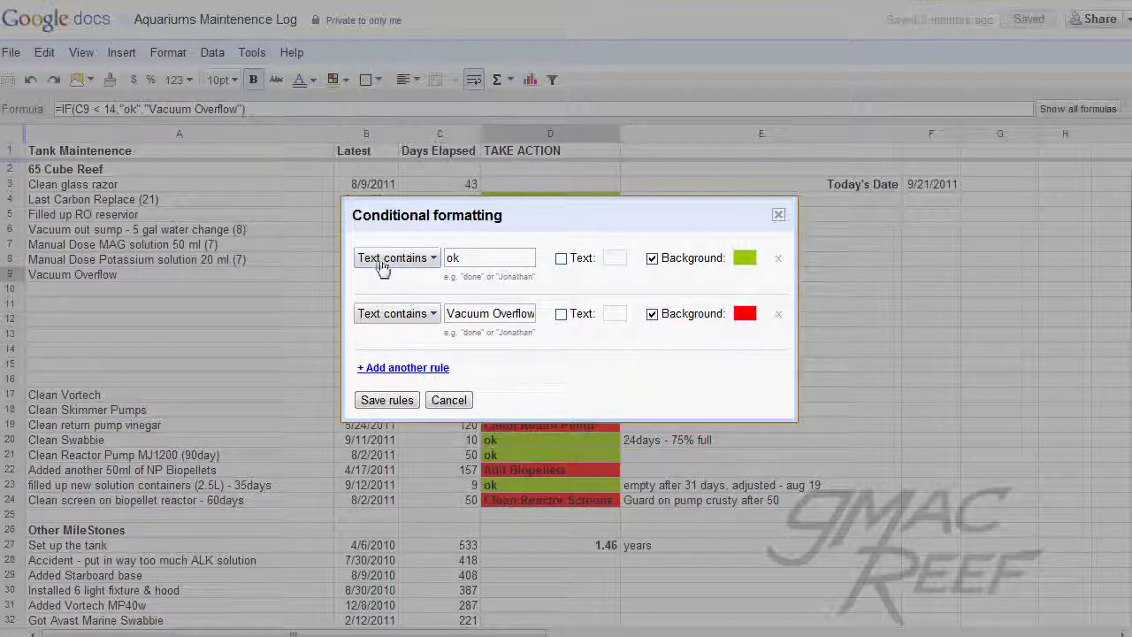
{"action": "left_click_drag", "start_coordinate": [570, 214], "coordinate": [1024, 220]}
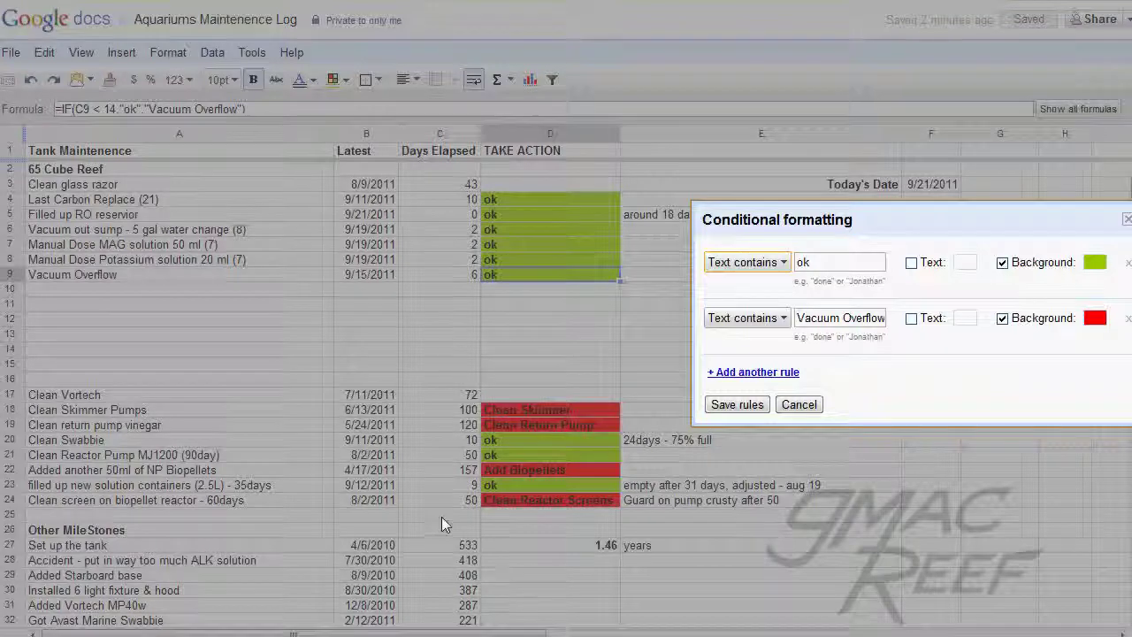
{"action": "left_click", "coordinate": [799, 407]}
{"action": "left_click", "coordinate": [139, 336]}
{"action": "left_click_drag", "start_coordinate": [168, 275], "coordinate": [622, 283]}
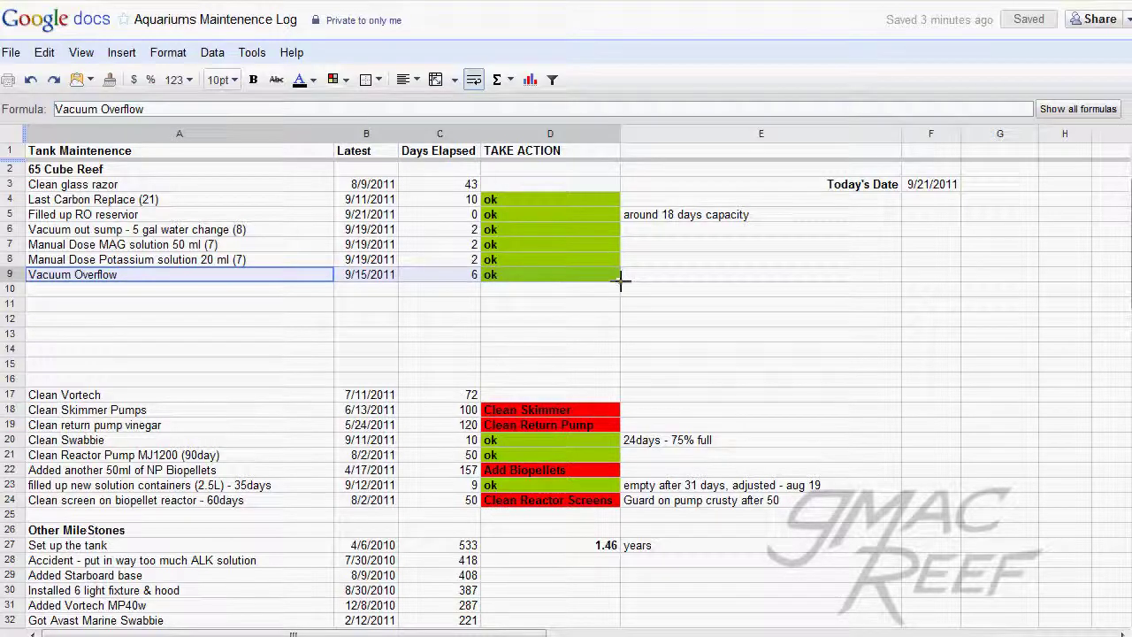
Step: Copy the Vacuum Overflow row A9:D9 down into row 10
{"action": "left_click_drag", "start_coordinate": [622, 281], "coordinate": [619, 298]}
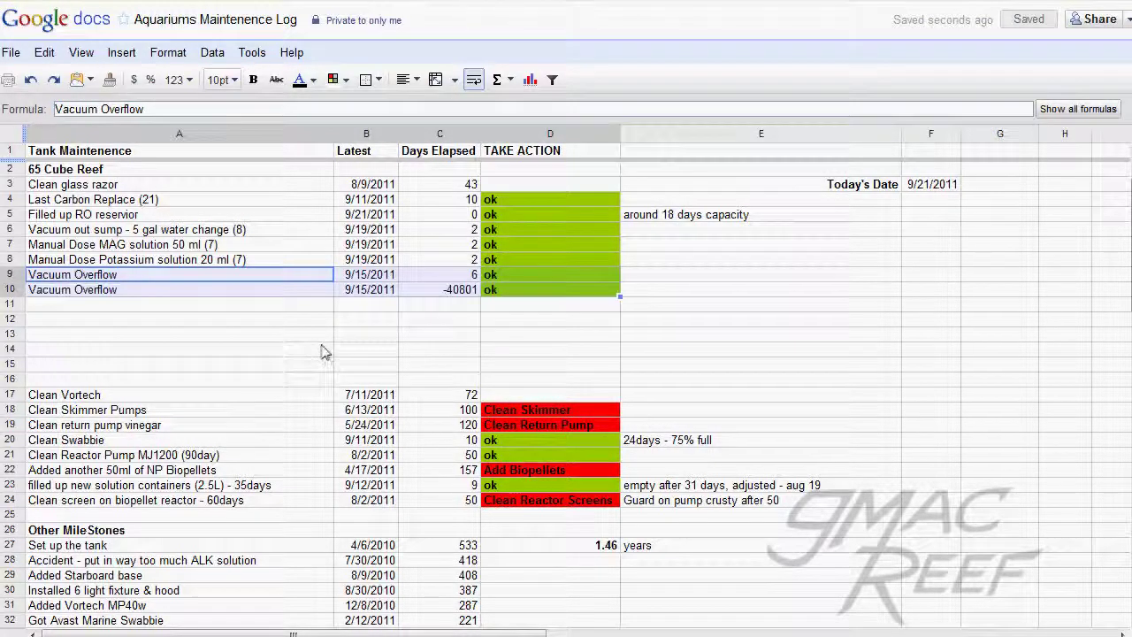
{"action": "left_click", "coordinate": [94, 291]}
{"action": "left_click", "coordinate": [457, 293]}
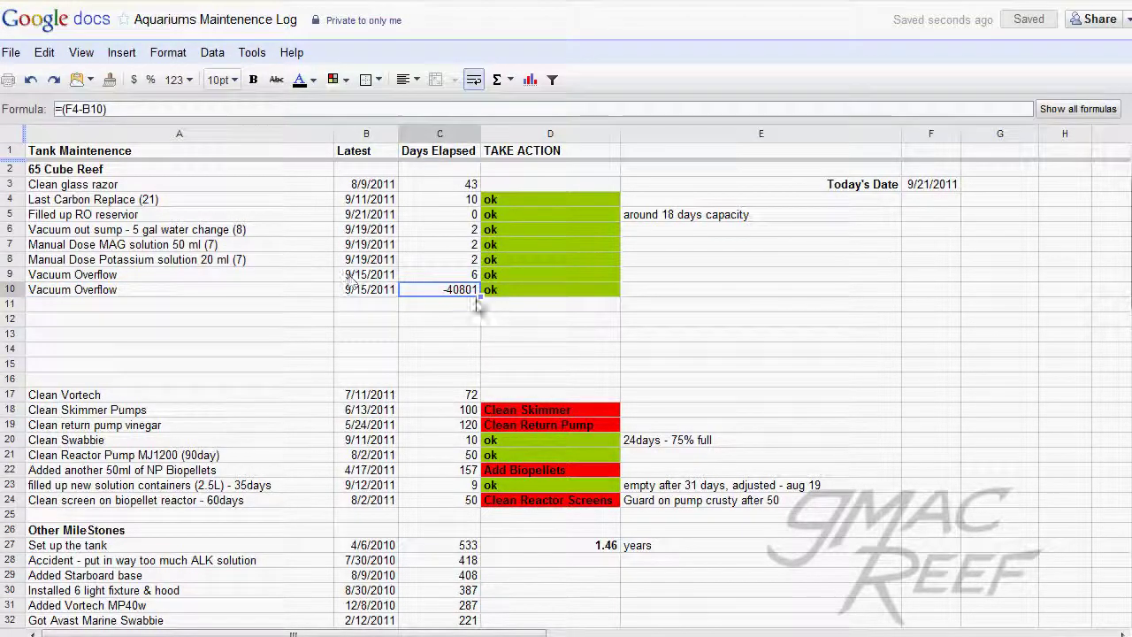
{"action": "left_click", "coordinate": [934, 200]}
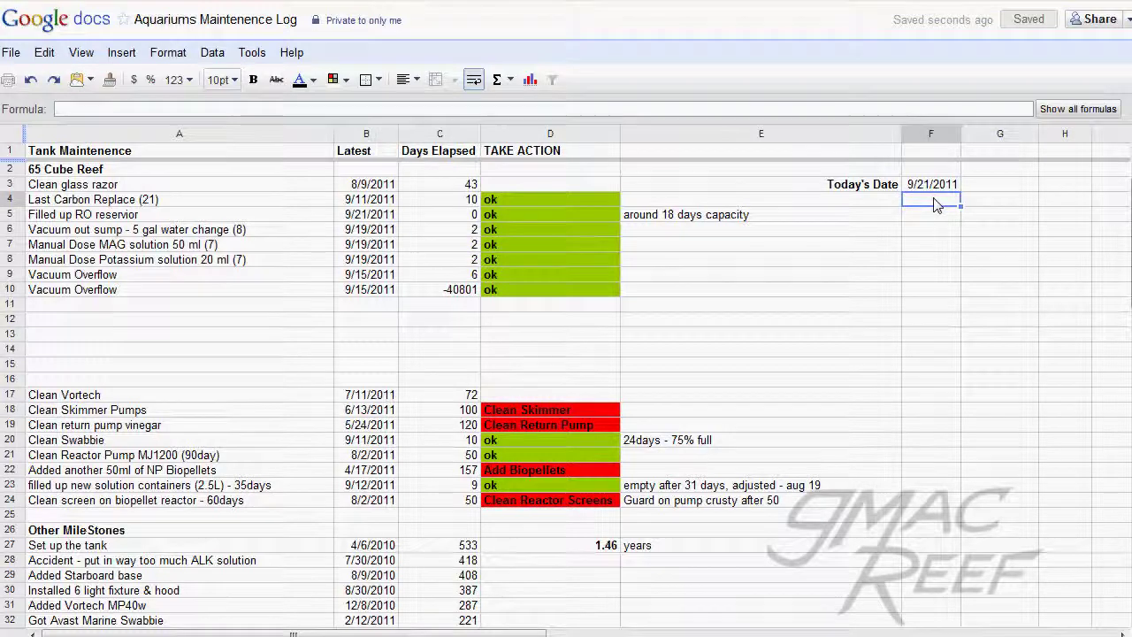
Step: Fix C10's formula to =(F3-B10) so it shows 6 days and ok
{"action": "double_click", "coordinate": [430, 292]}
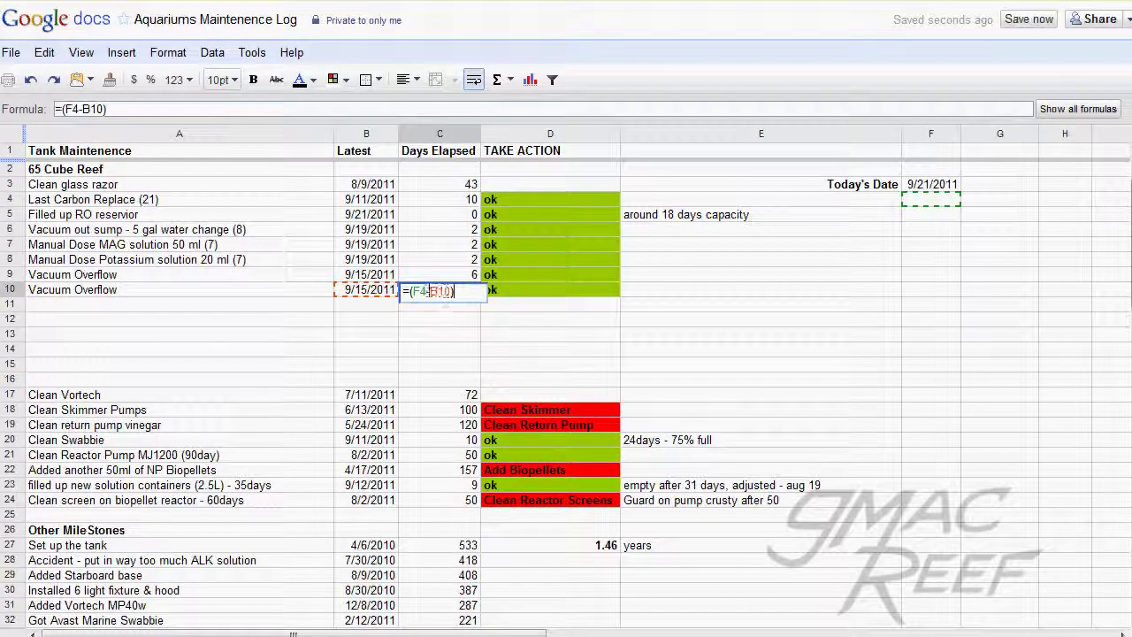
{"action": "type", "text": "3"}
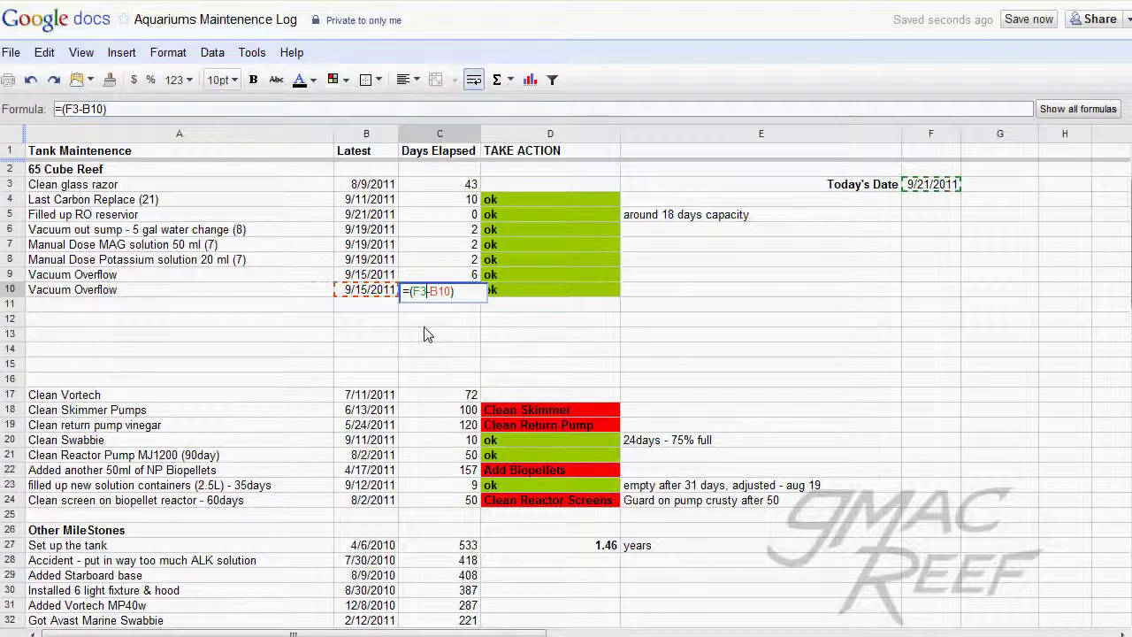
{"action": "key", "text": "Return"}
{"action": "left_click", "coordinate": [505, 290]}
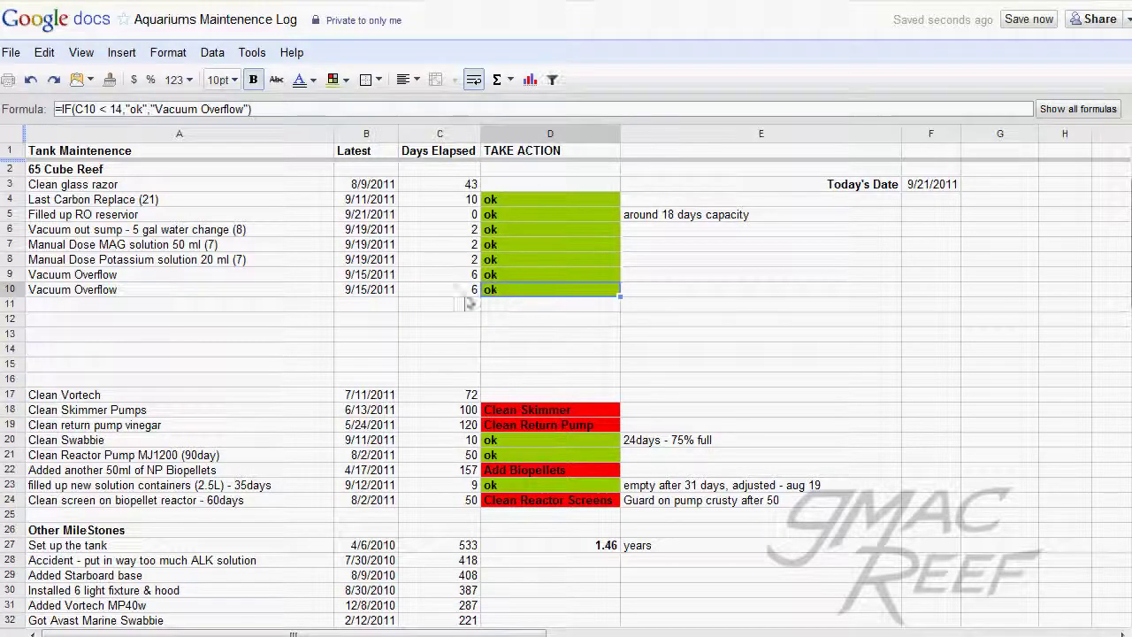
{"action": "left_click", "coordinate": [133, 351]}
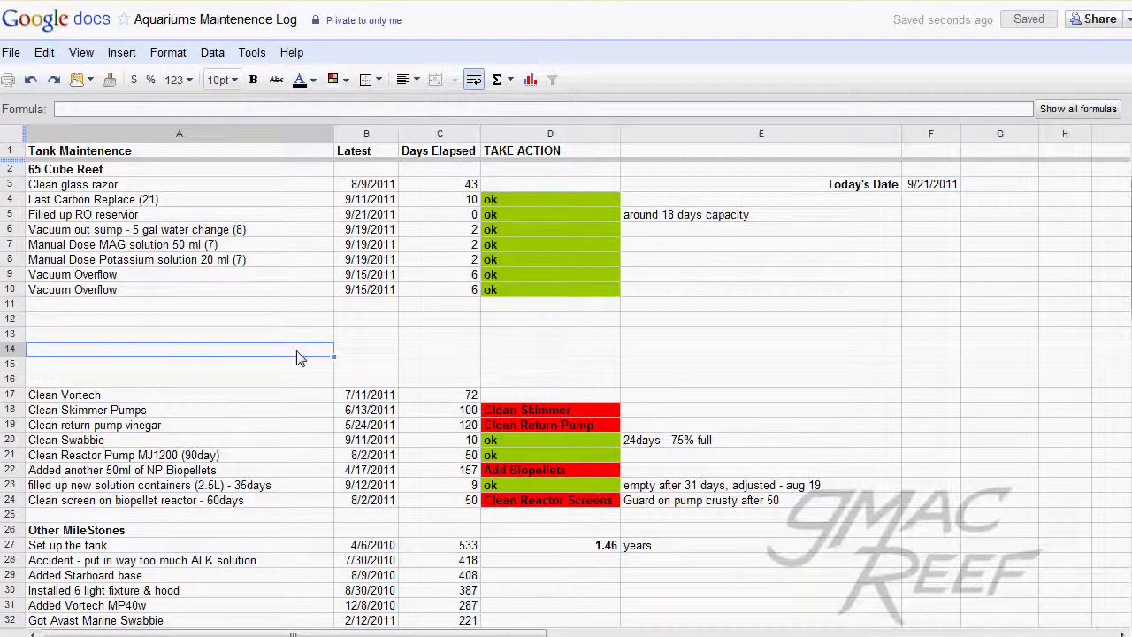
{"action": "scroll", "coordinate": [300, 358], "scroll_direction": "down", "scroll_amount": 2}
{"action": "scroll", "coordinate": [298, 358], "scroll_direction": "up", "scroll_amount": 2}
{"action": "left_click", "coordinate": [383, 338]}
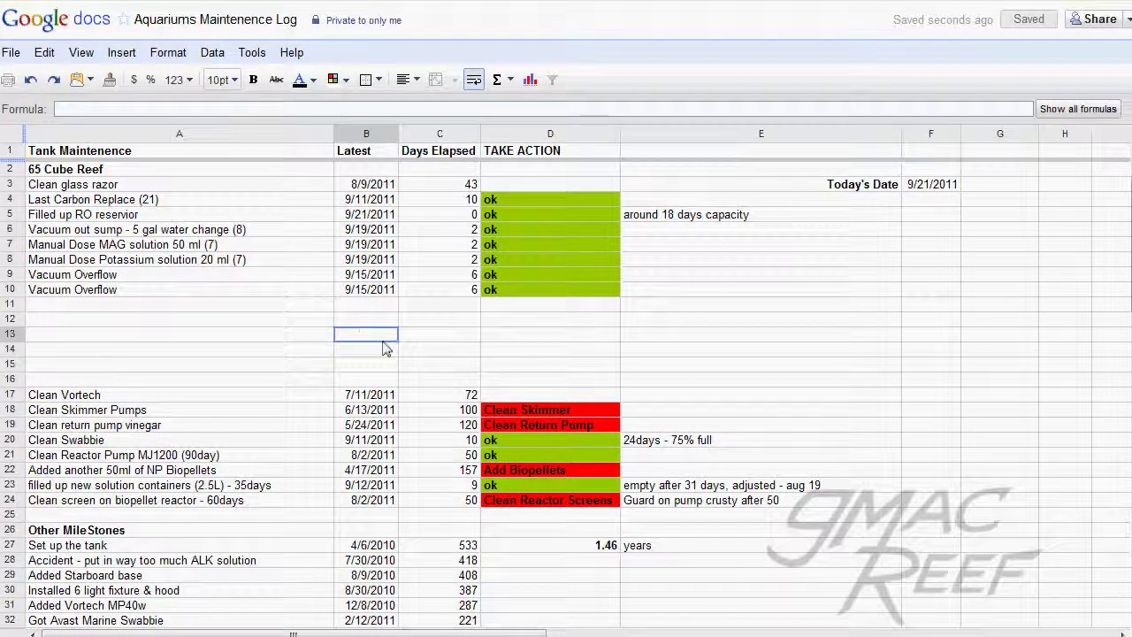
{"action": "scroll", "coordinate": [384, 345], "scroll_direction": "down", "scroll_amount": 1}
{"action": "left_click", "coordinate": [610, 548]}
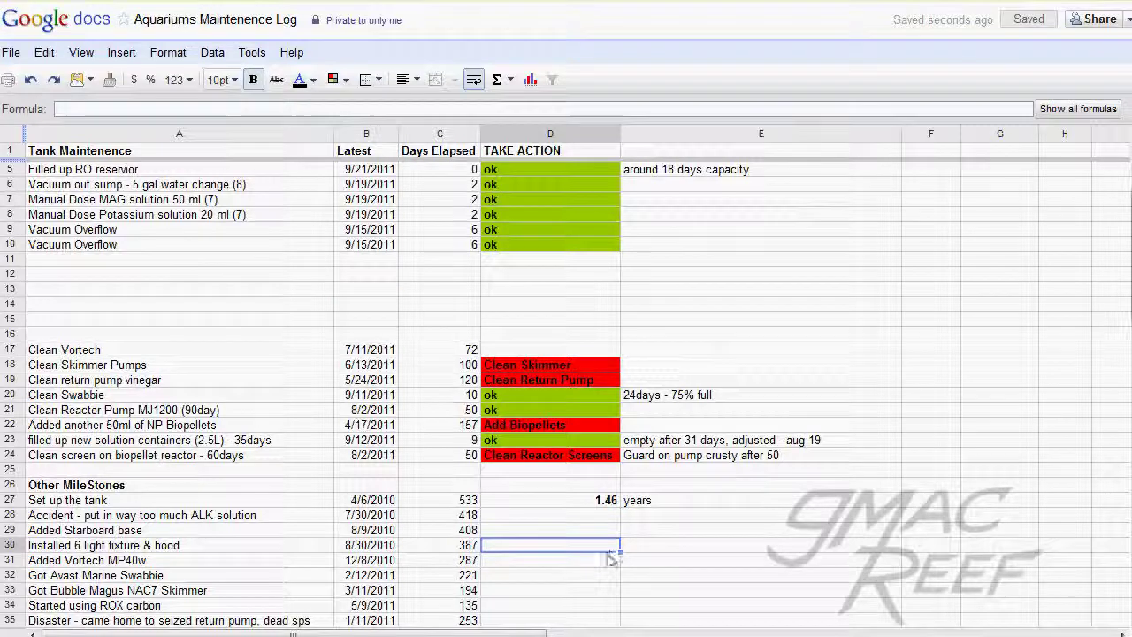
{"action": "left_click", "coordinate": [551, 502]}
{"action": "left_click", "coordinate": [552, 531]}
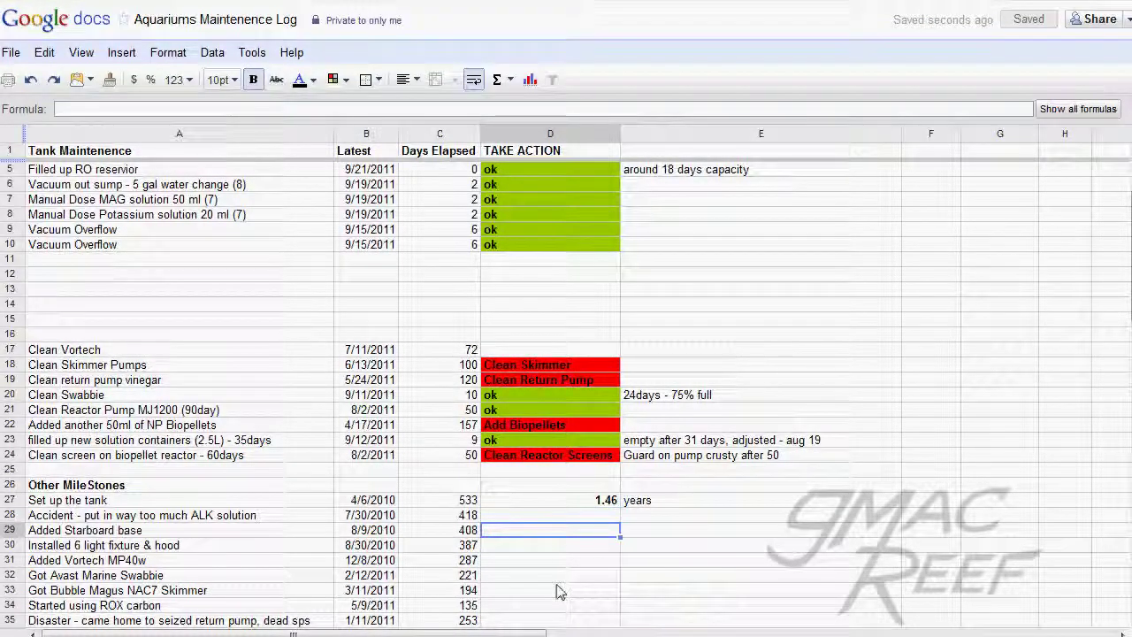
{"action": "left_click", "coordinate": [553, 575]}
{"action": "left_click", "coordinate": [558, 545]}
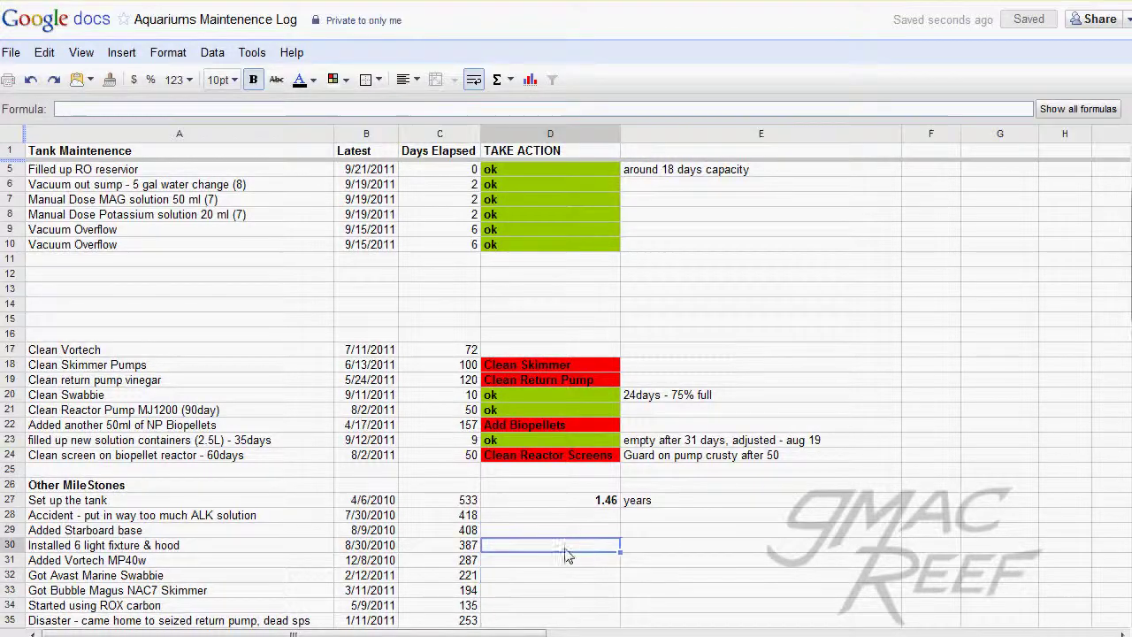
{"action": "scroll", "coordinate": [572, 586], "scroll_direction": "up", "scroll_amount": 1}
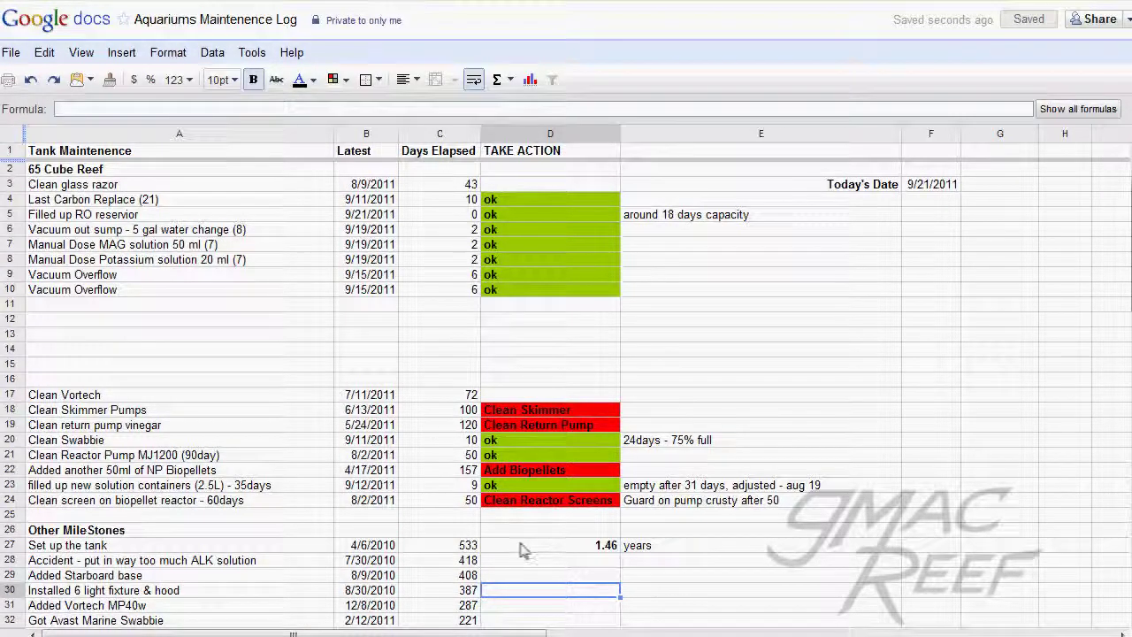
{"action": "left_click", "coordinate": [283, 365]}
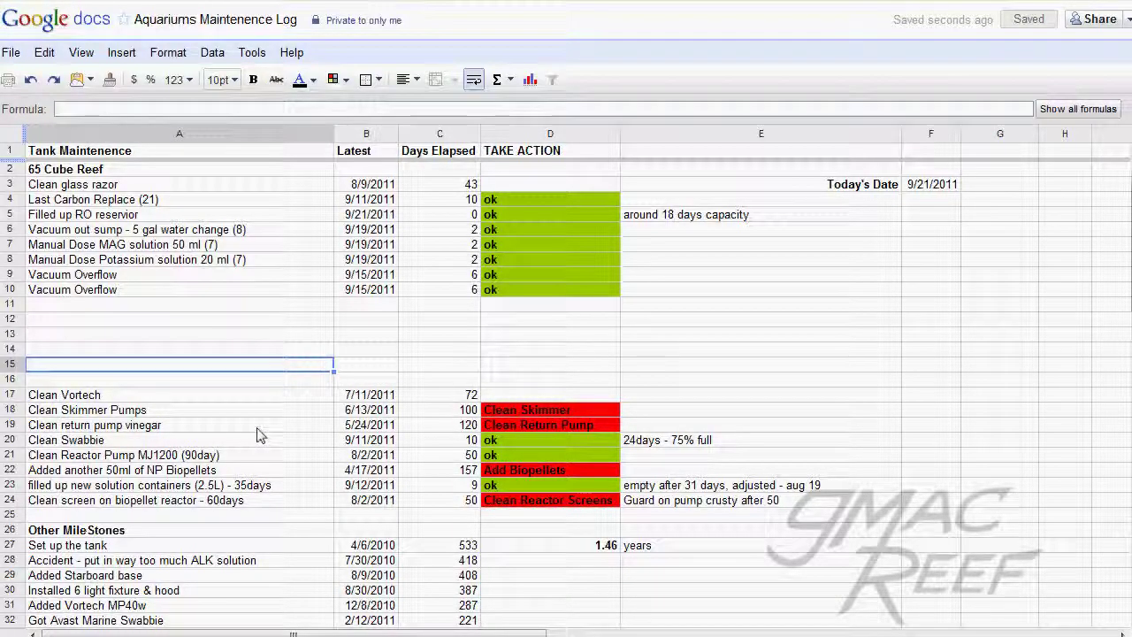
{"action": "scroll", "coordinate": [259, 434], "scroll_direction": "down", "scroll_amount": 5}
{"action": "scroll", "coordinate": [257, 380], "scroll_direction": "up", "scroll_amount": 5}
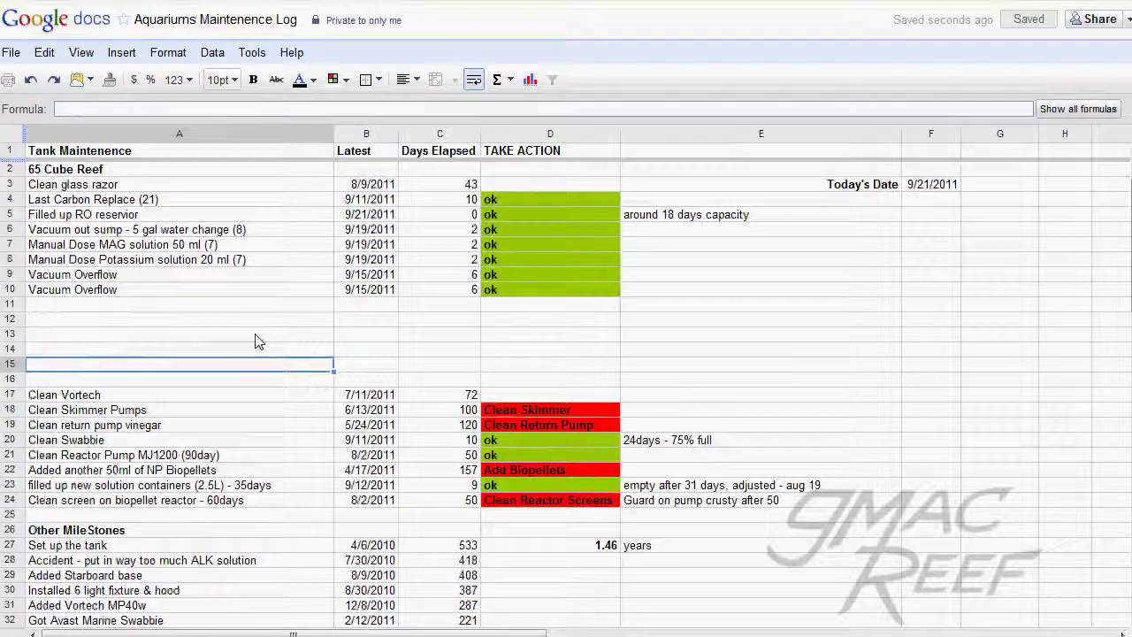